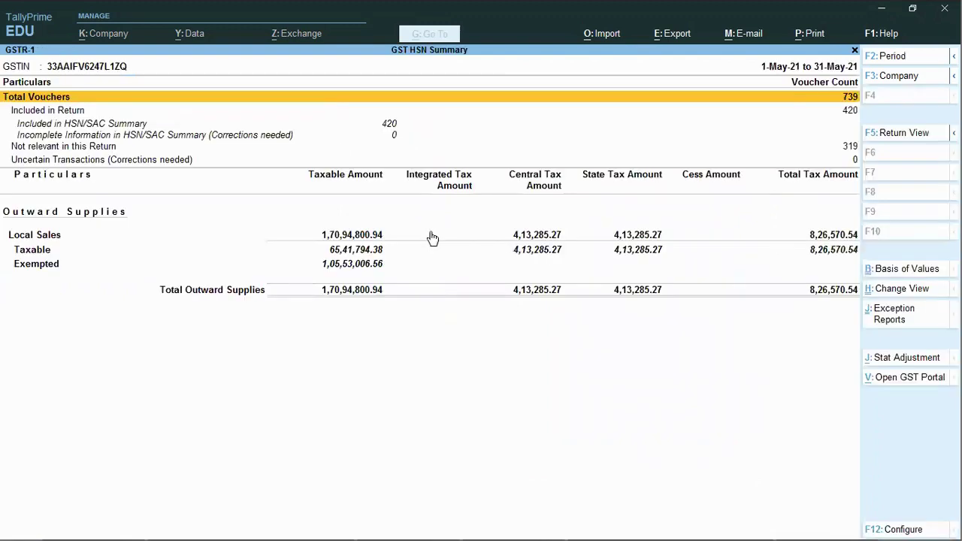
Start exporting the GSTR-1 e-return in JSON (Data Interchange) format with separate files for each section.
click(673, 34)
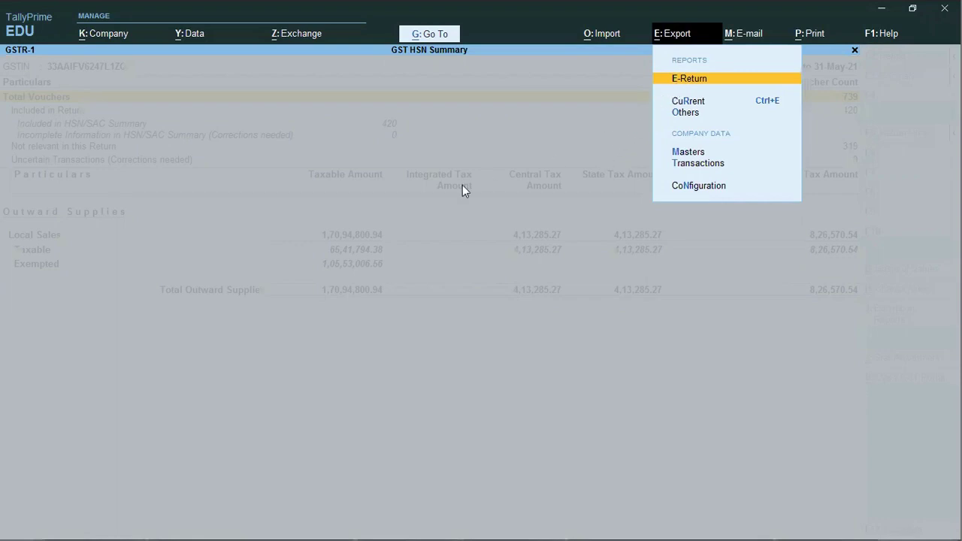
key(Return)
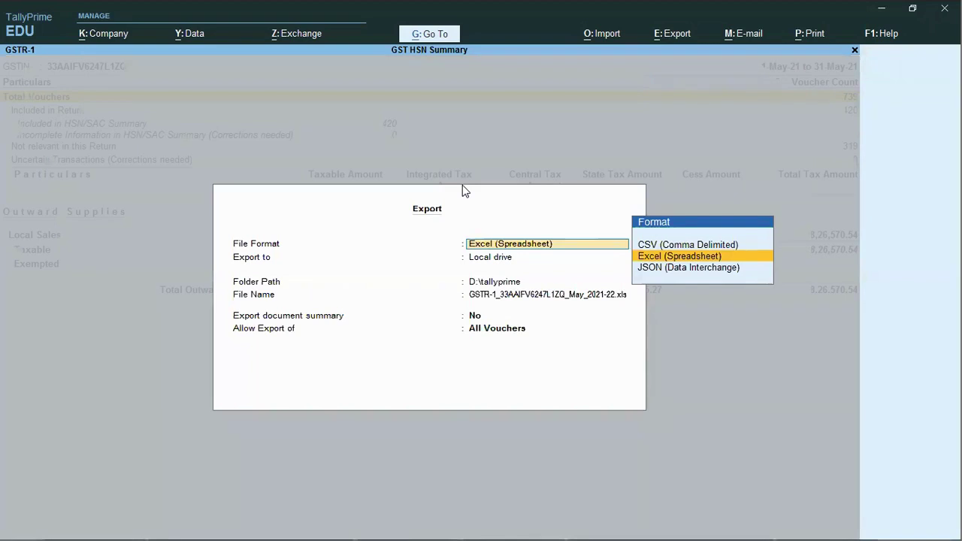
key(Down)
key(Return)
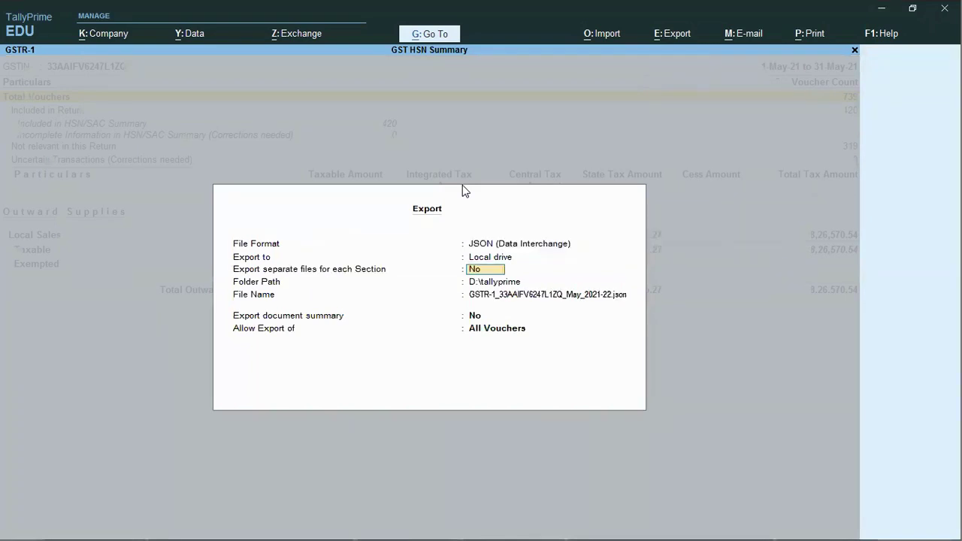
key(Up)
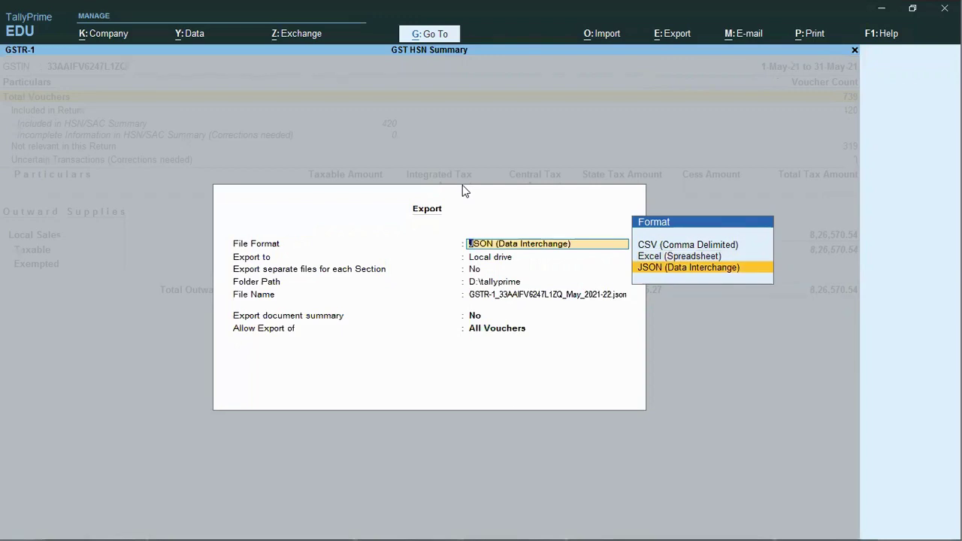
key(Return)
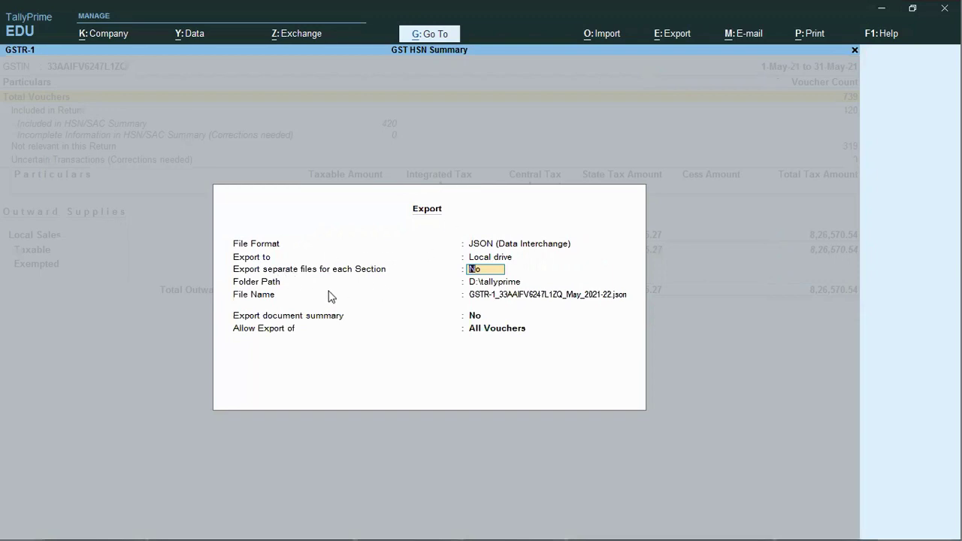
text(y)
key(Return)
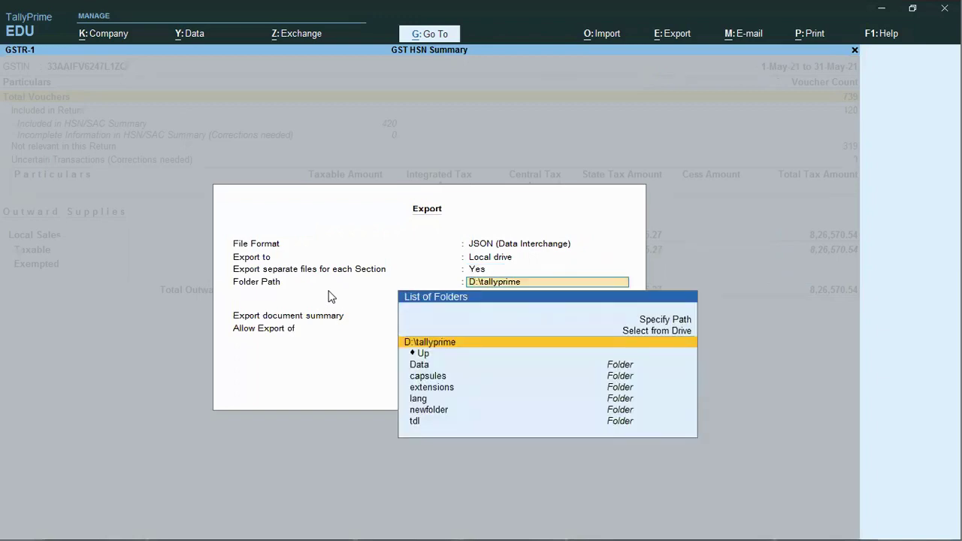
Set the export folder to TallyPrimeHSN\sectionwise on the desktop, keep the document summary at No and All Vouchers, and run the export.
text(C:\Users\EZHIL\Desktop\TallyPrimeHSN\sectionwise)
key(Return)
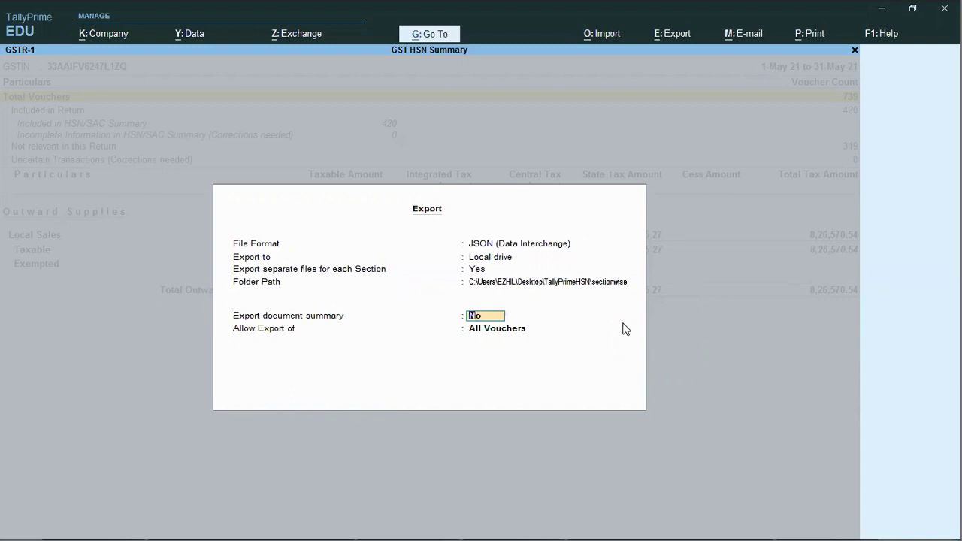
key(Return)
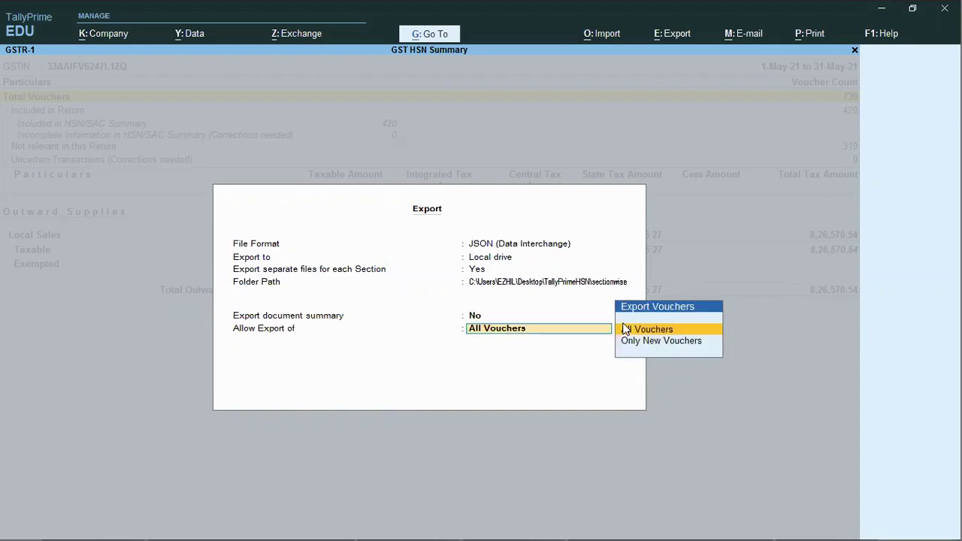
key(BackSpace)
key(BackSpace)
key(BackSpace)
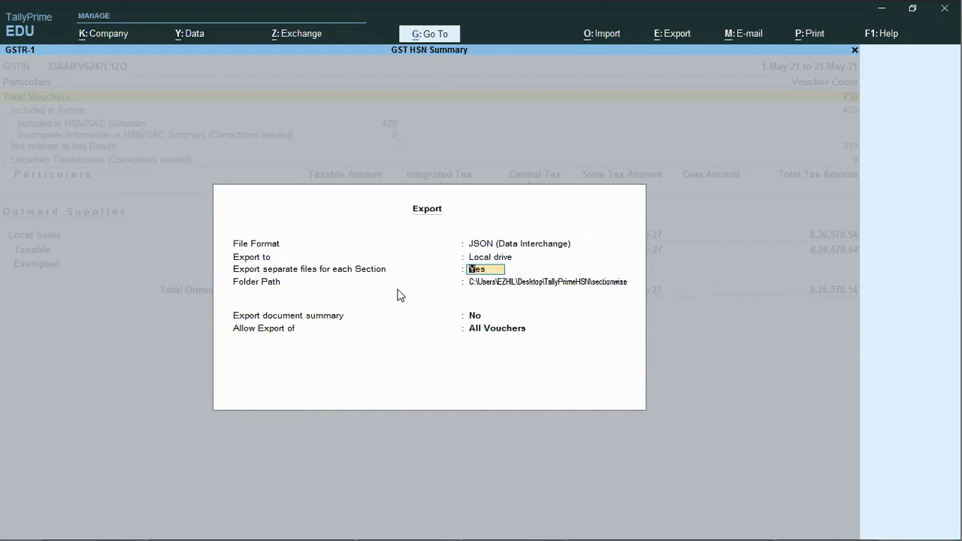
key(Return)
key(Return)
key(Return)
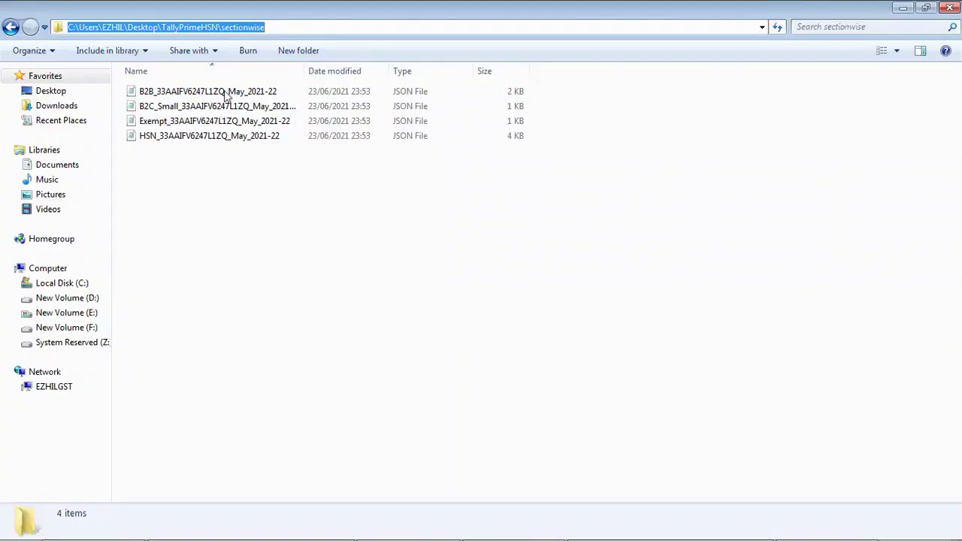
Check the exported section-wise JSON files in the sectionwise folder, selecting the HSN file for May 2021-22.
click(223, 136)
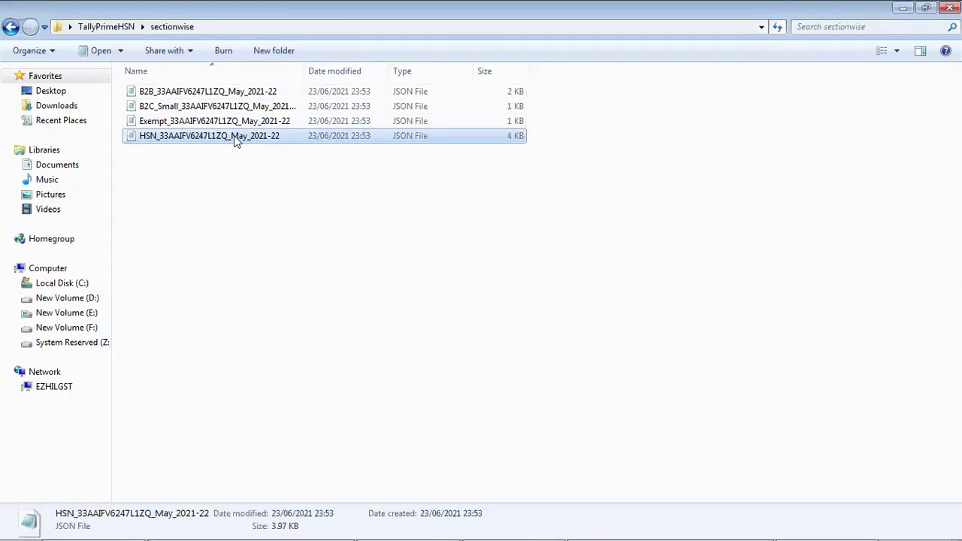
click(268, 96)
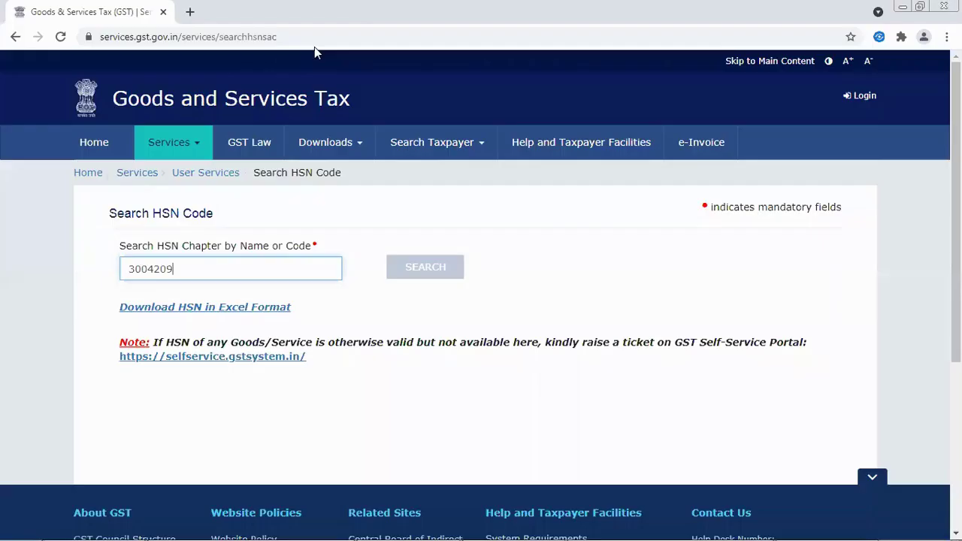
Open the Returns Offline Tool page from the GST portal's downloads and highlight the tool's version number.
click(318, 145)
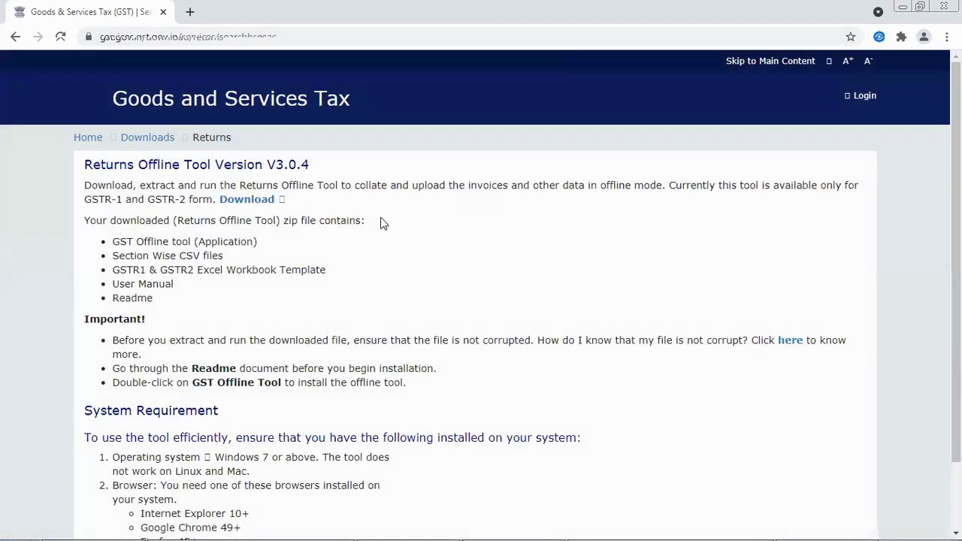
drag(277, 163, 319, 170)
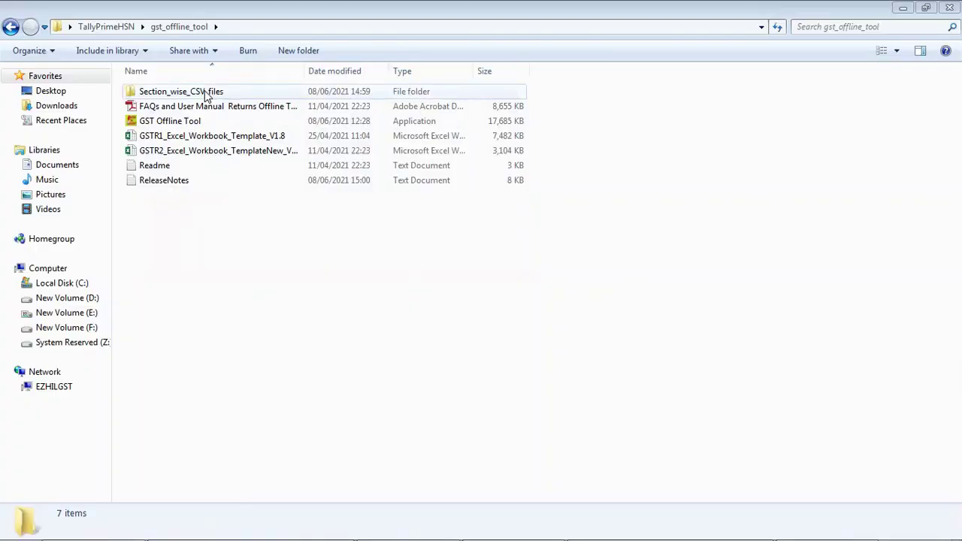
Open the hsn CSV template from the GSTR1 folder inside Section_wise_CSV_files of the gst_offline_tool folder.
double_click(206, 95)
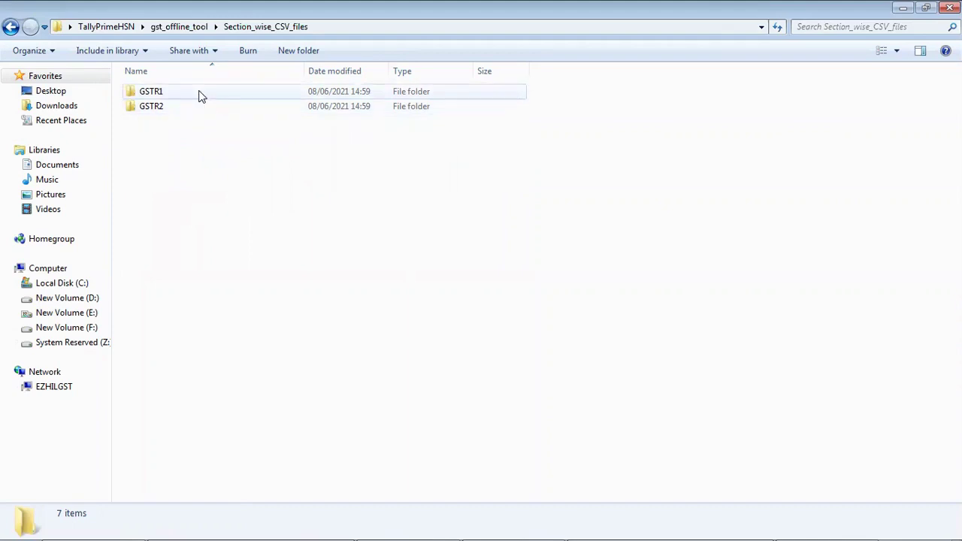
double_click(200, 94)
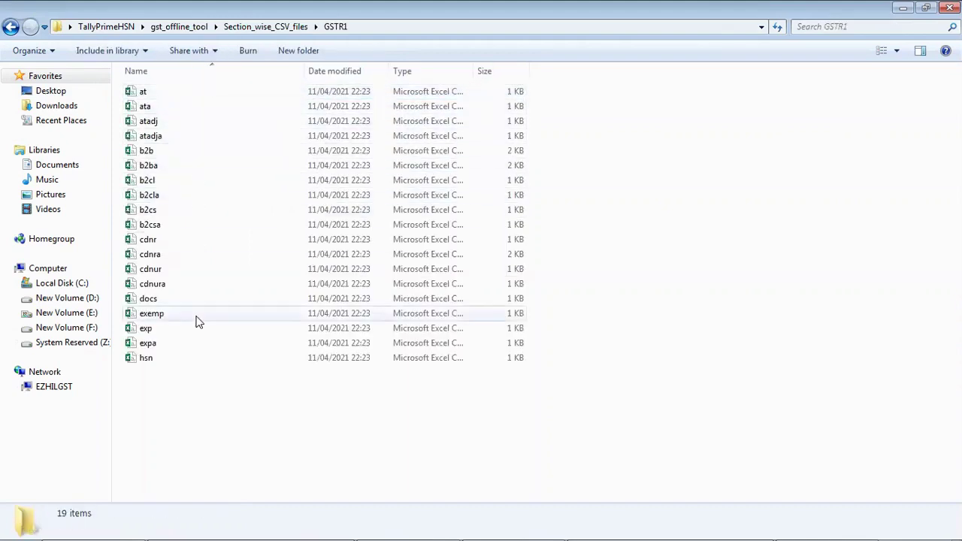
click(179, 364)
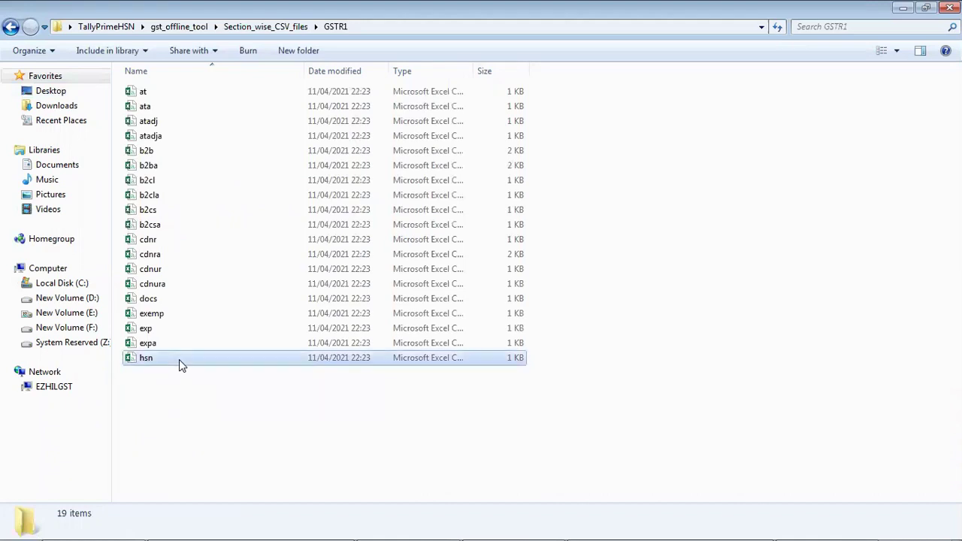
double_click(179, 360)
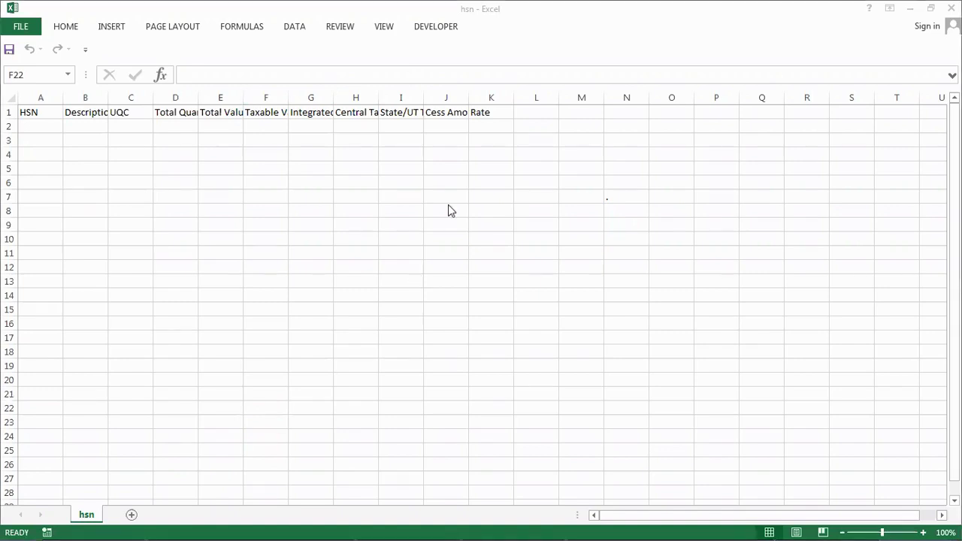
Switch to TallyPrime, leave the GSTR-1 report and open the GST Annual Computation report.
key(alt+Tab)
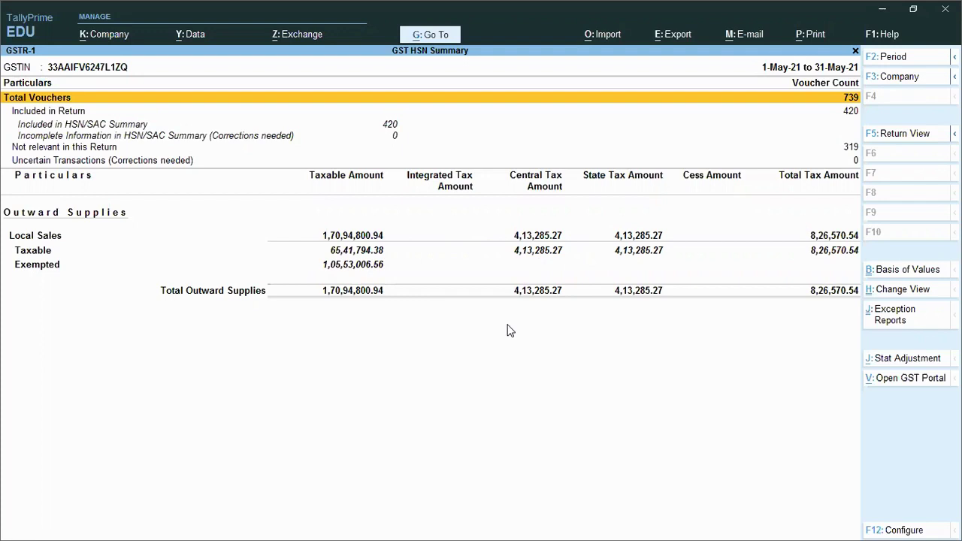
key(Escape)
key(Escape)
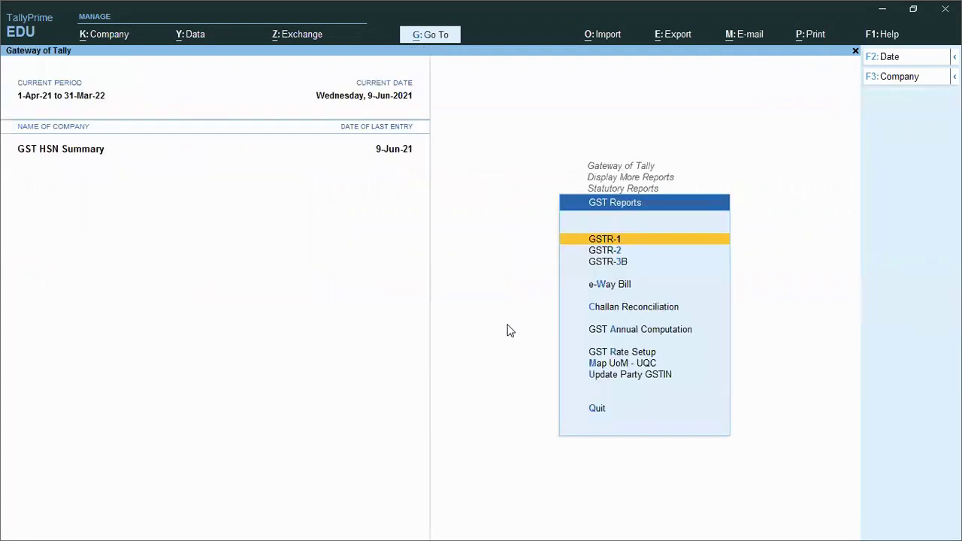
key(a)
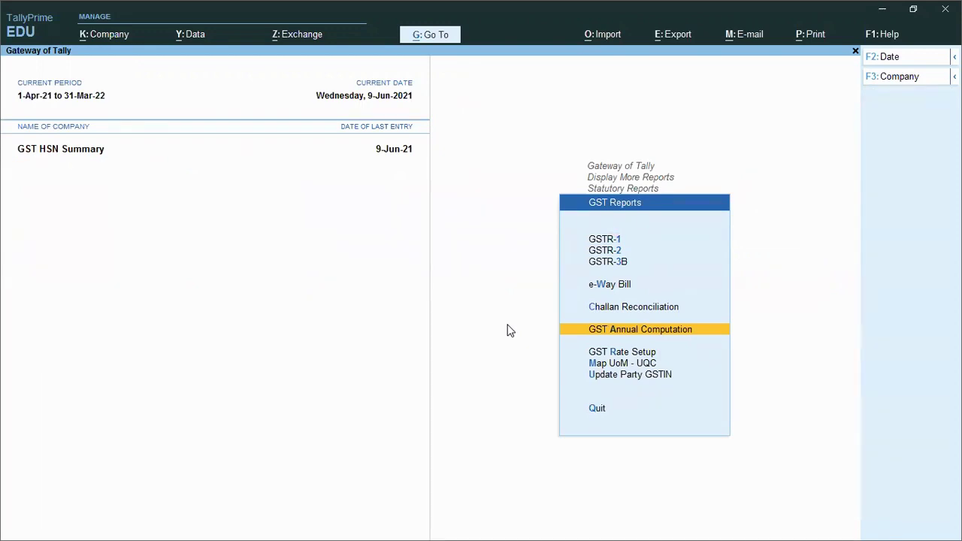
click(605, 330)
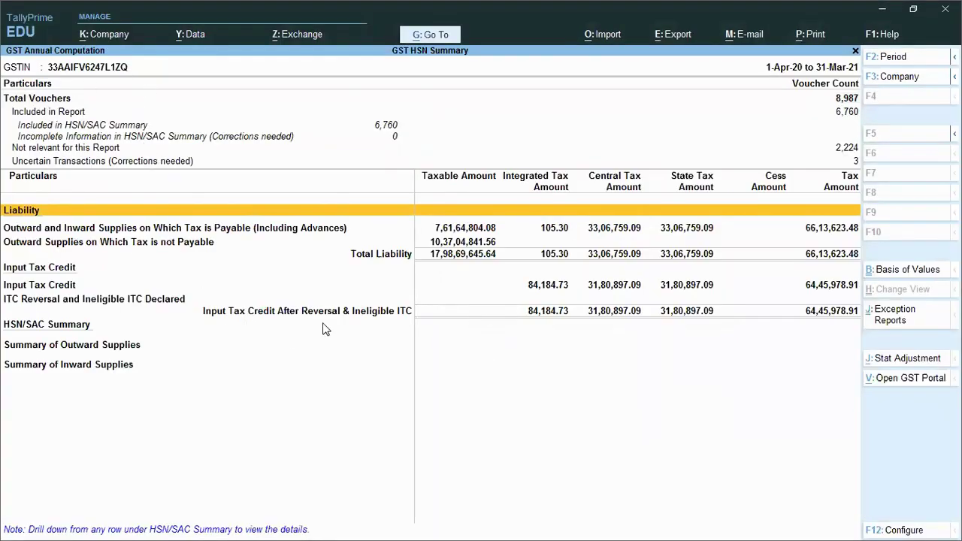
Set the report period to May 2021 and open the Summary of Outward Supplies under HSN/SAC Summary.
key(F2)
text(m)
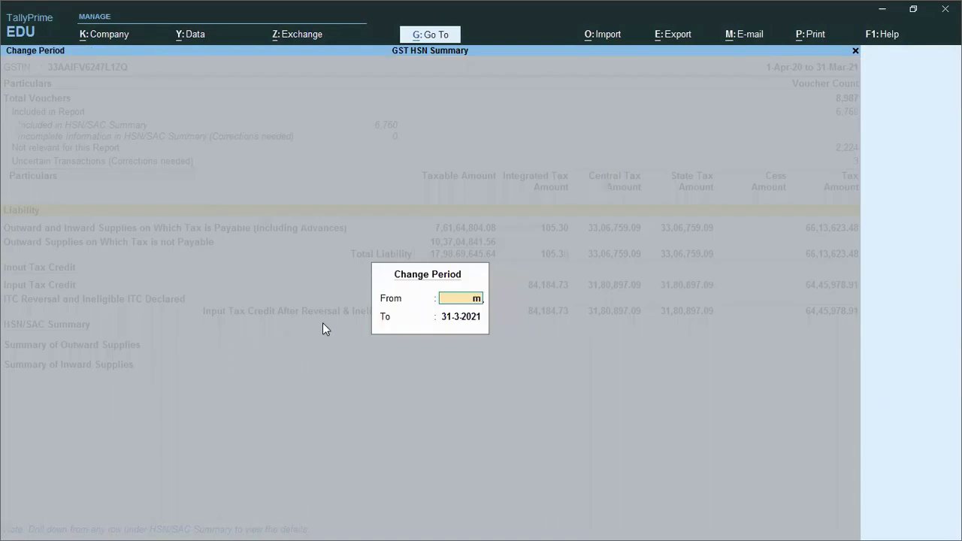
text(ay,2021)
key(Return)
text(may,)
text(21)
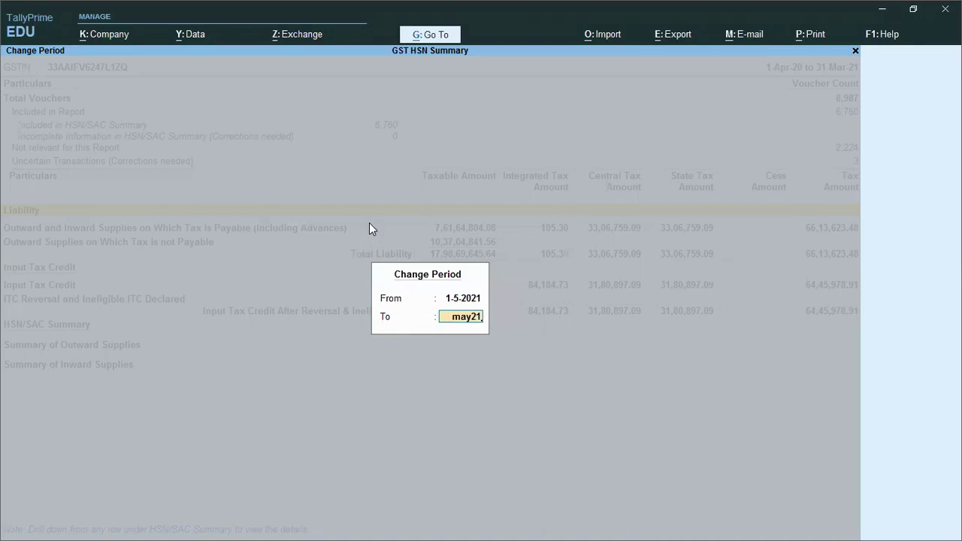
key(Return)
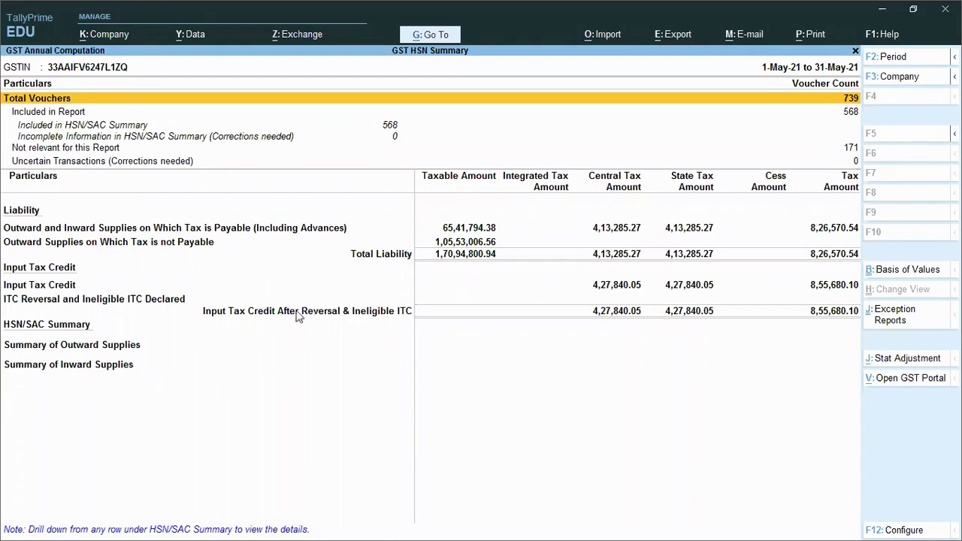
click(117, 351)
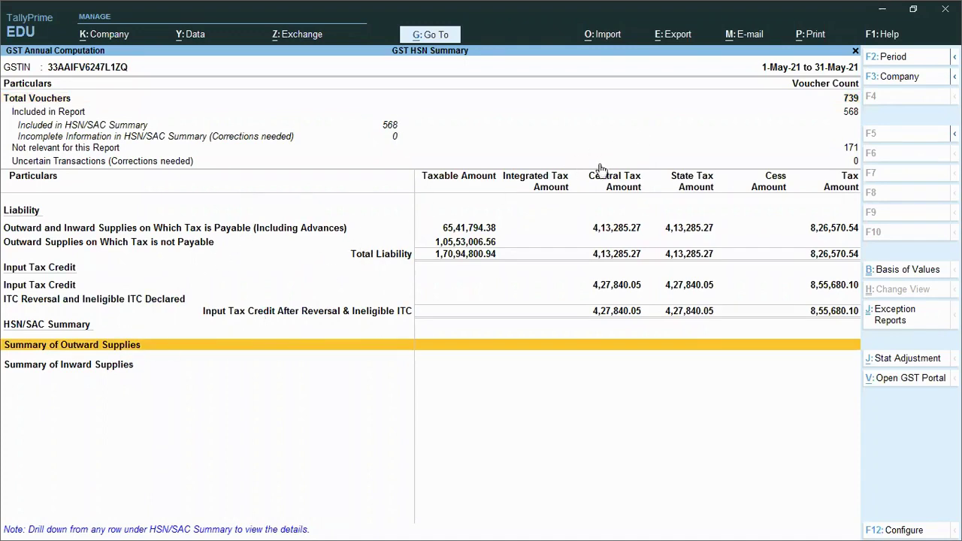
click(90, 348)
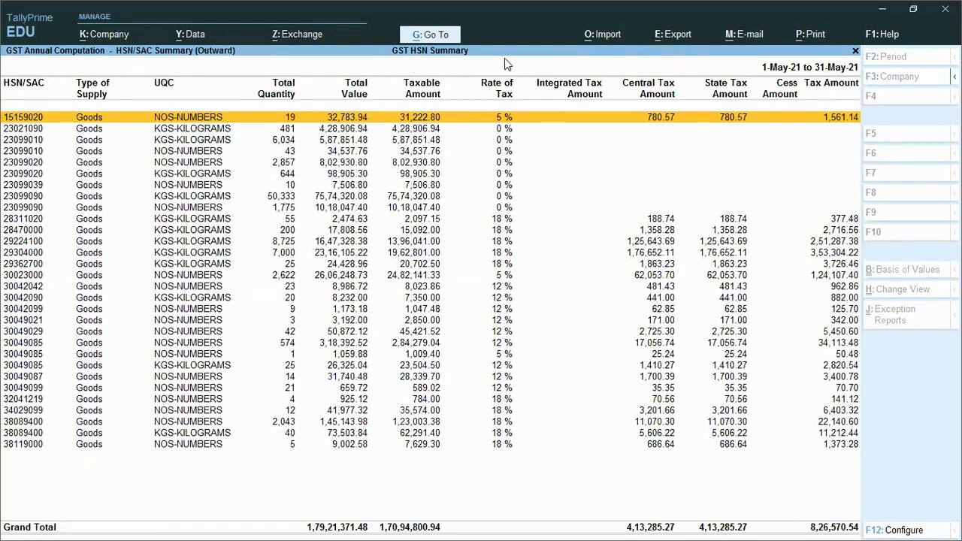
Switch to the hsnsummary workbook in Excel and compare the Rate of Tax values in G6:G35 with the plain numbers in column N.
key(alt+Tab)
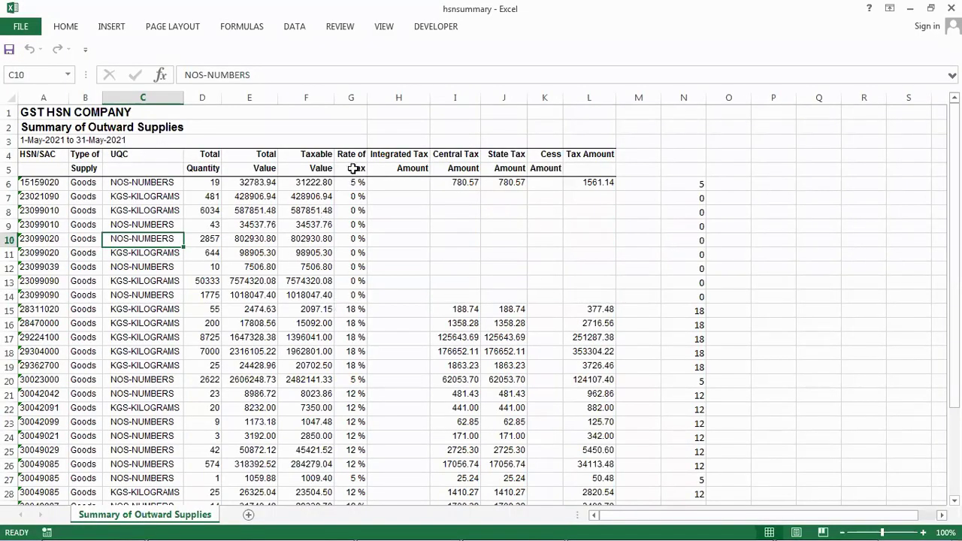
drag(356, 182, 344, 518)
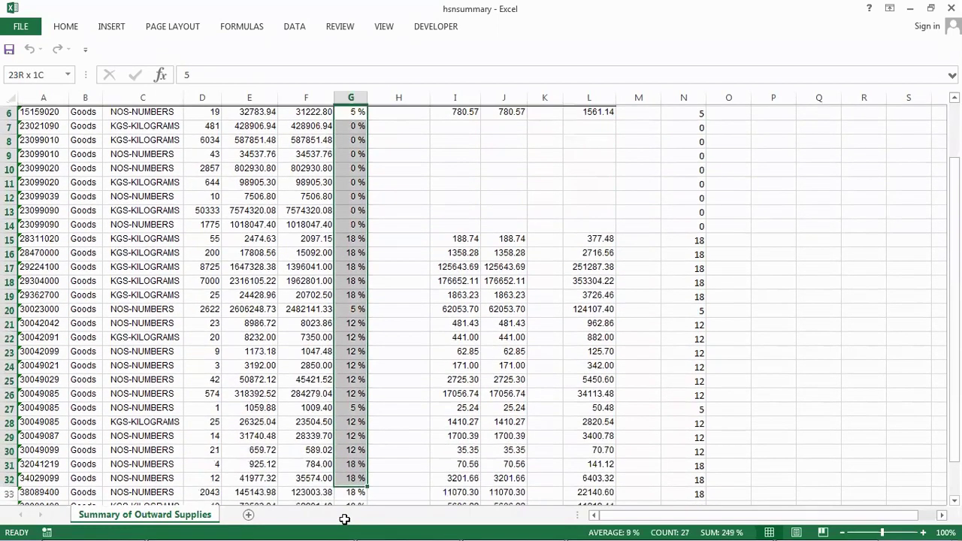
drag(353, 464, 351, 492)
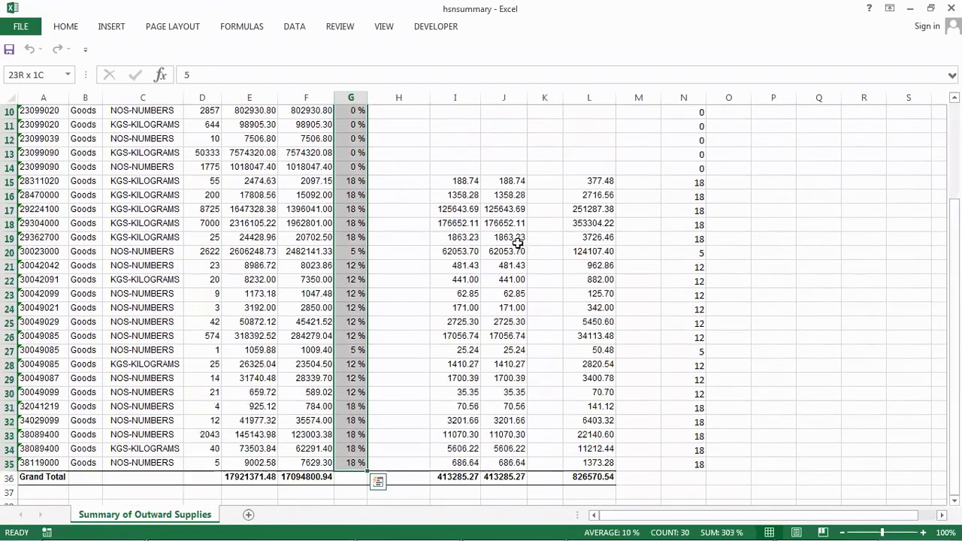
scroll(515, 243, up, 3)
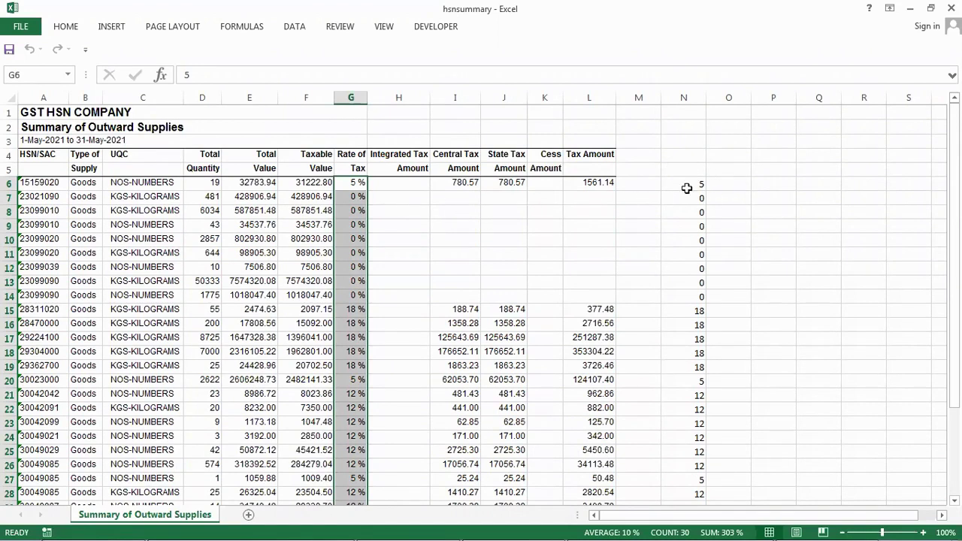
drag(689, 183, 687, 296)
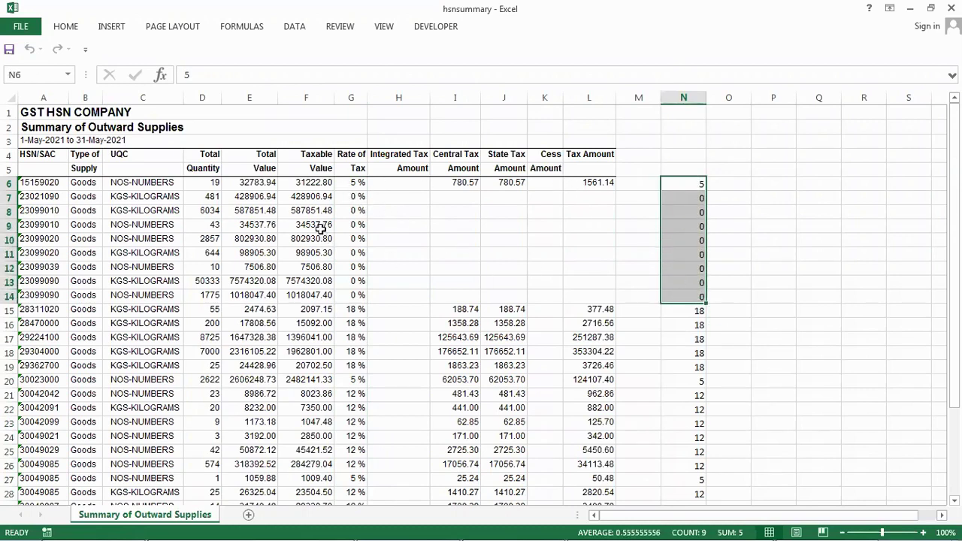
Copy the Rate of Tax percentages from column G, starting at G6, and paste them as plain numbers into column O from O6 down.
drag(353, 182, 339, 469)
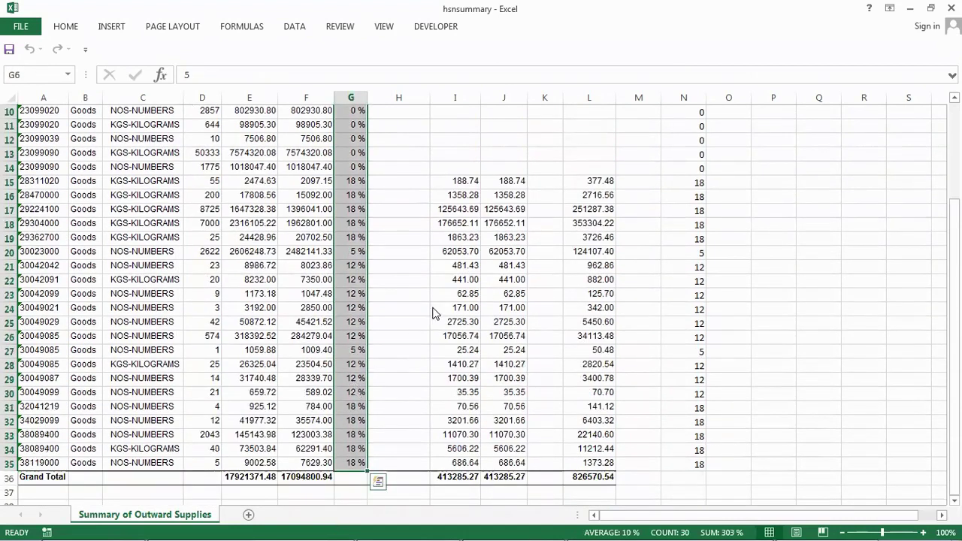
right_click(356, 391)
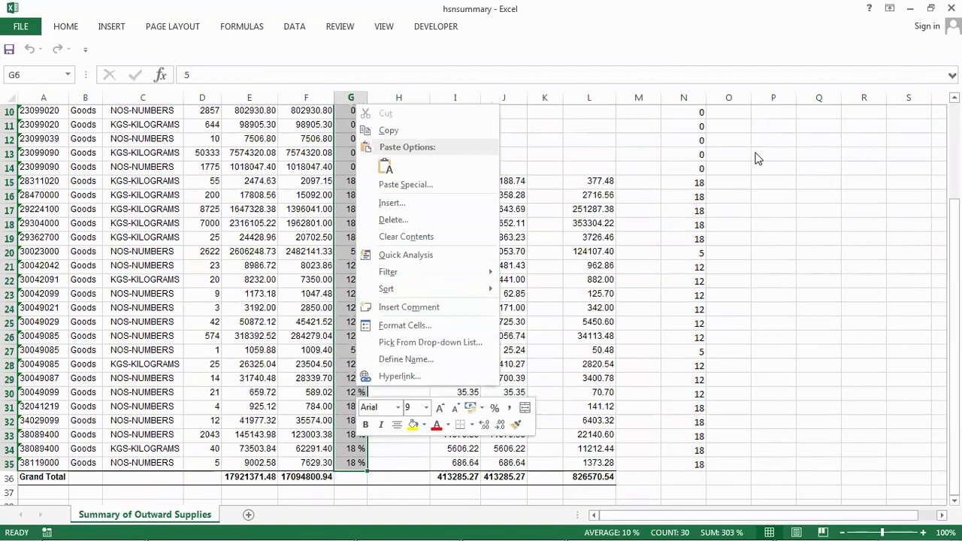
scroll(752, 144, up, 3)
click(690, 185)
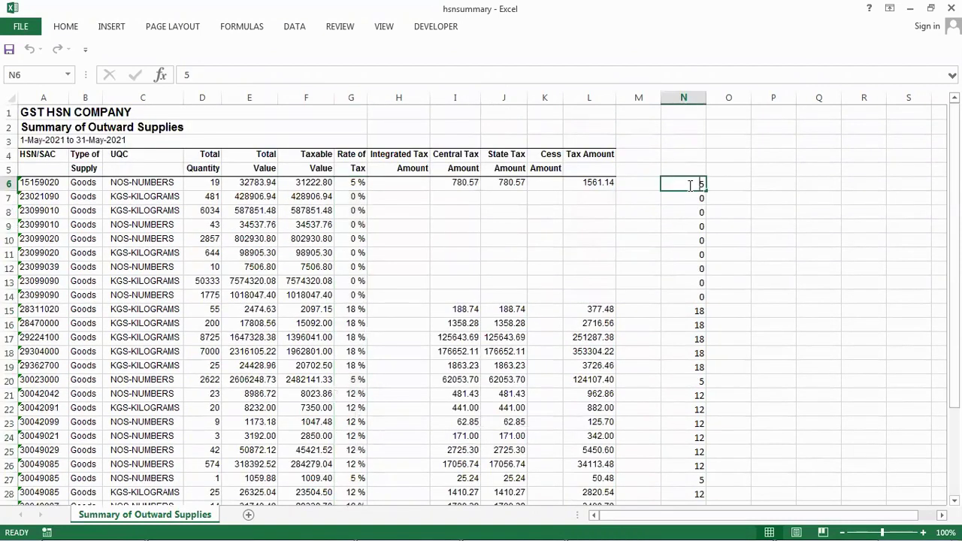
click(741, 179)
click(687, 183)
click(725, 182)
key(ctrl+alt+v)
click(860, 353)
click(786, 240)
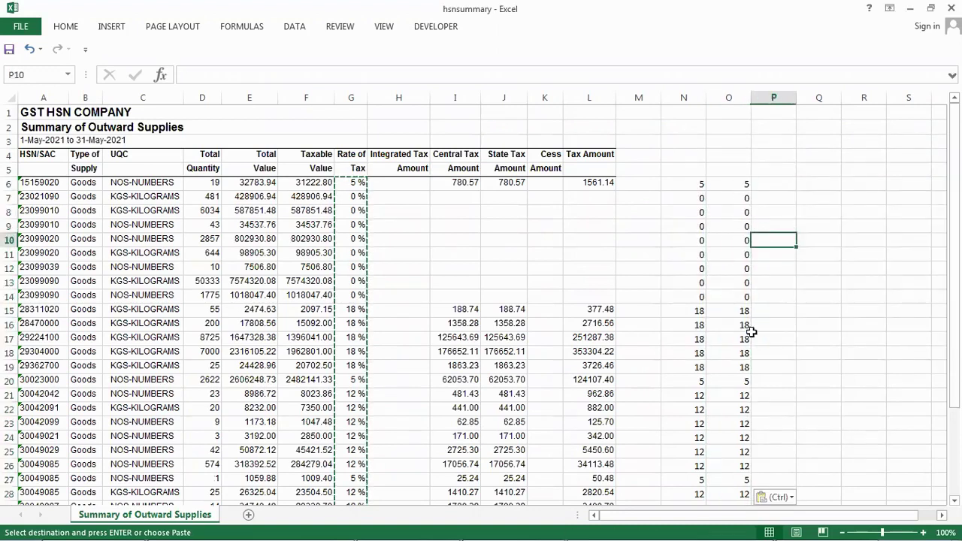
click(738, 185)
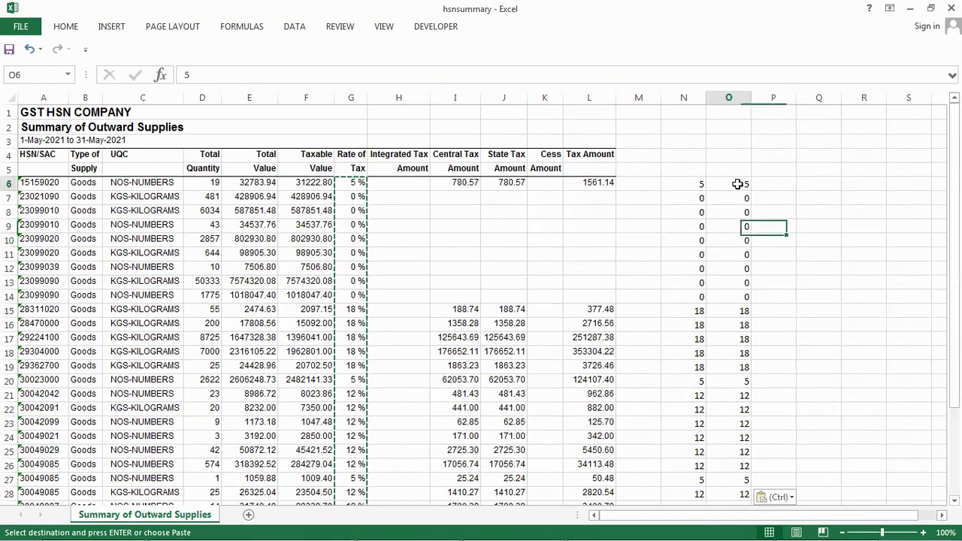
click(535, 223)
key(Escape)
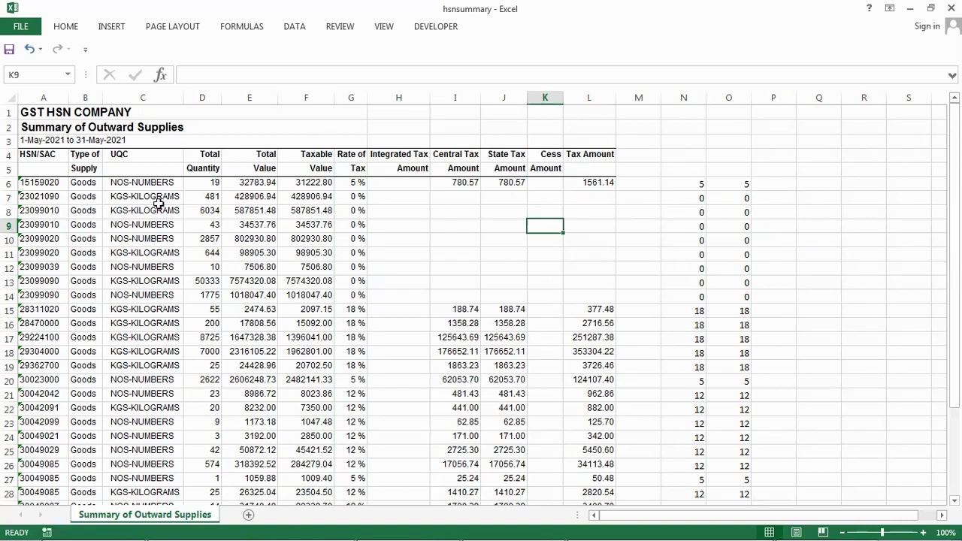
Copy the HSN/SAC codes in A6:A35 of hsnsummary and paste them into the hsn template starting at A2.
drag(43, 186, 39, 460)
key(ctrl+c)
key(alt+Tab)
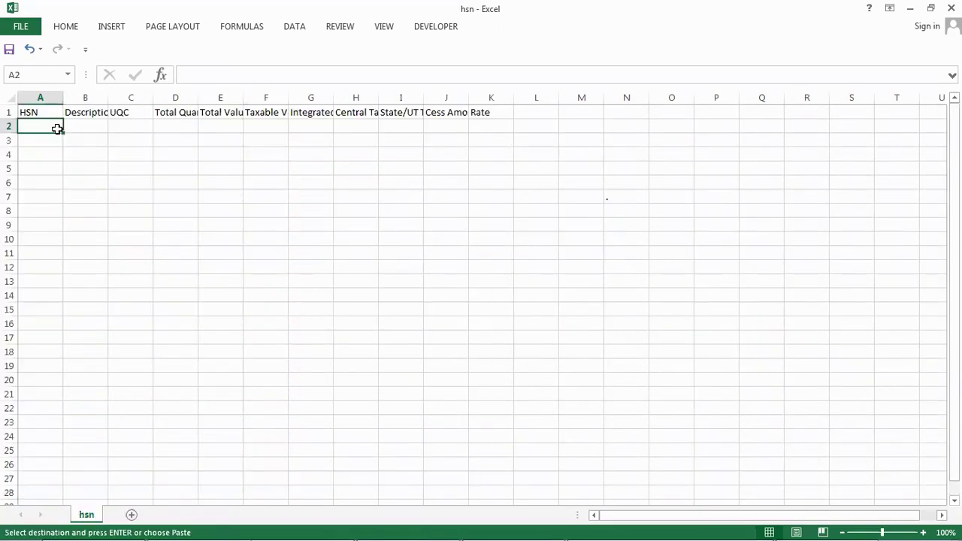
key(ctrl+v)
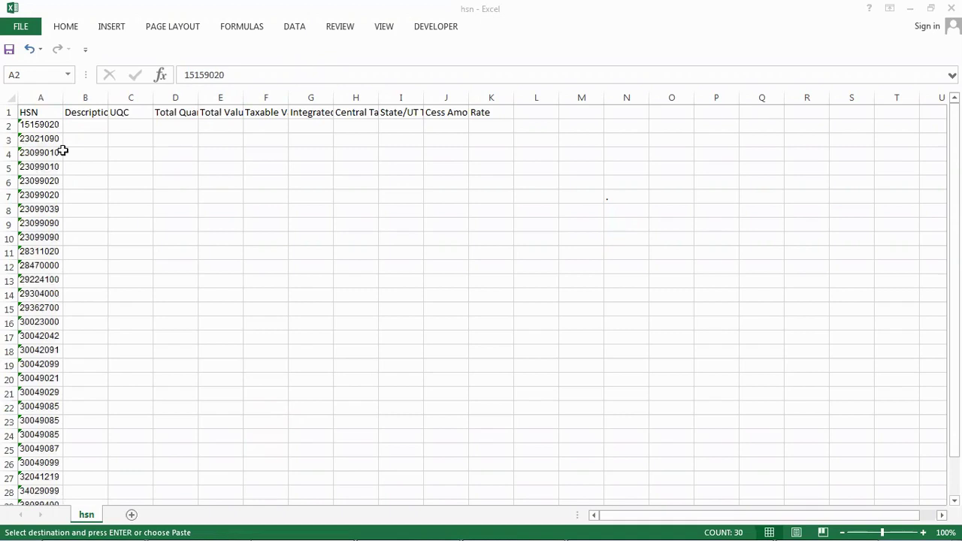
Copy the UQC values in C6:C35 of hsnsummary into the UQC column of the hsn template starting at C2.
key(alt+Tab)
drag(142, 183, 151, 466)
key(ctrl+c)
key(alt+Tab)
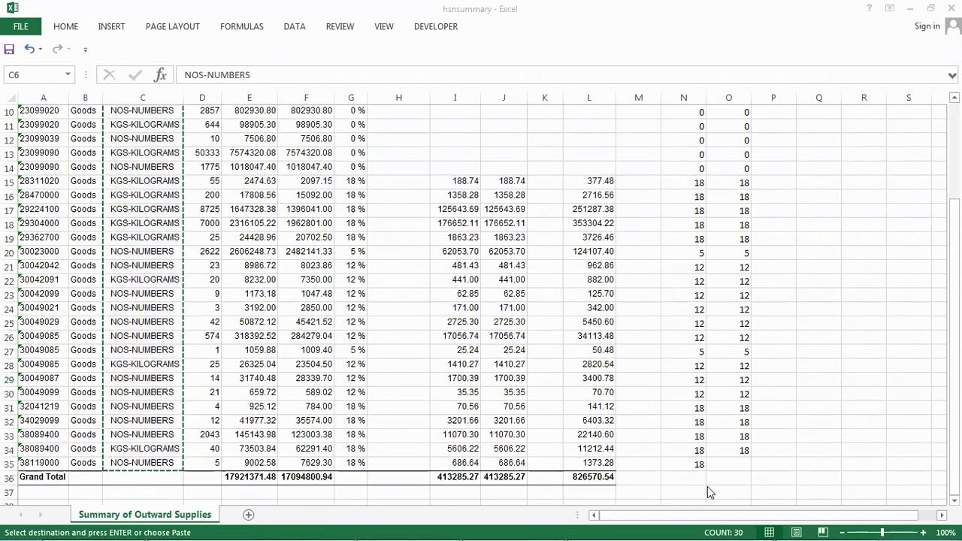
key(alt+Tab)
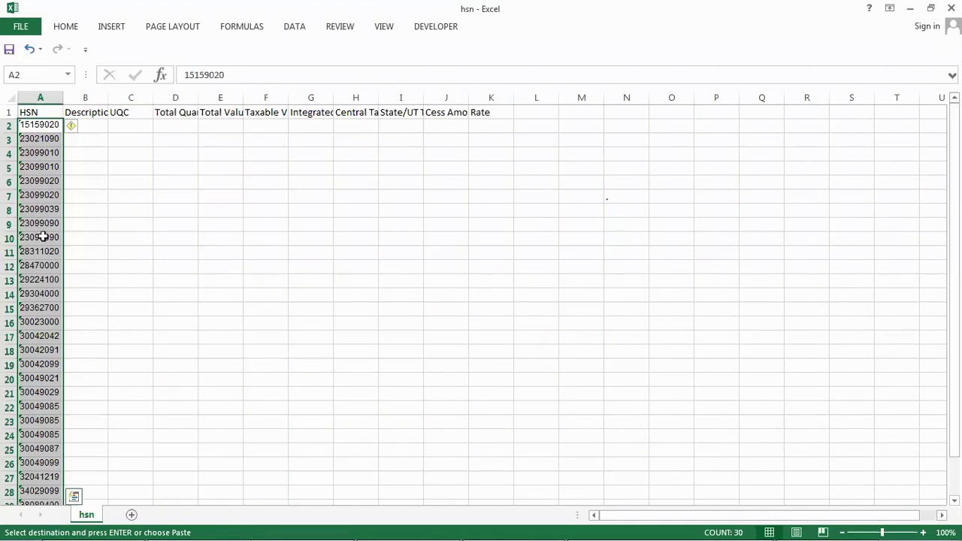
click(133, 127)
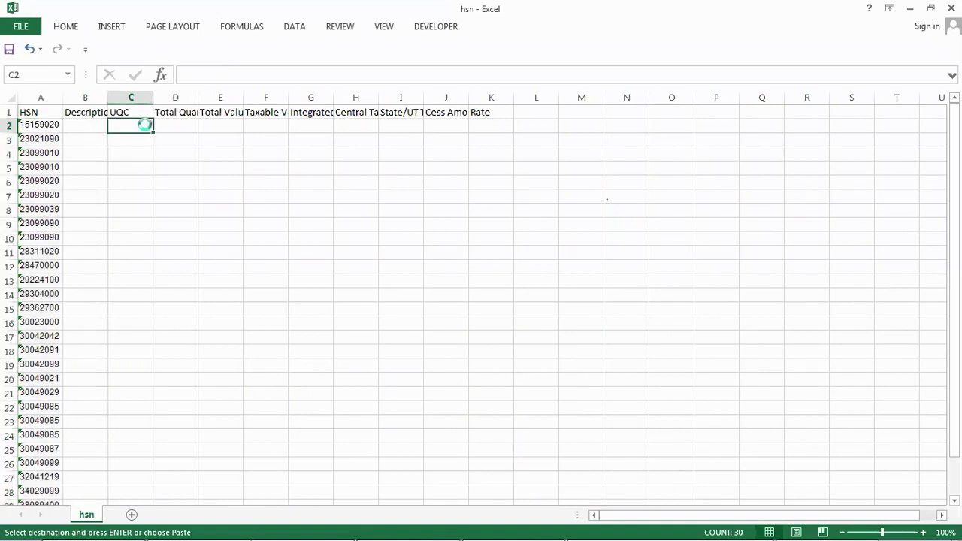
key(ctrl+v)
Copy the Total Quantity values in D6:D35 of hsnsummary and paste them into the hsn template starting at E2.
click(173, 125)
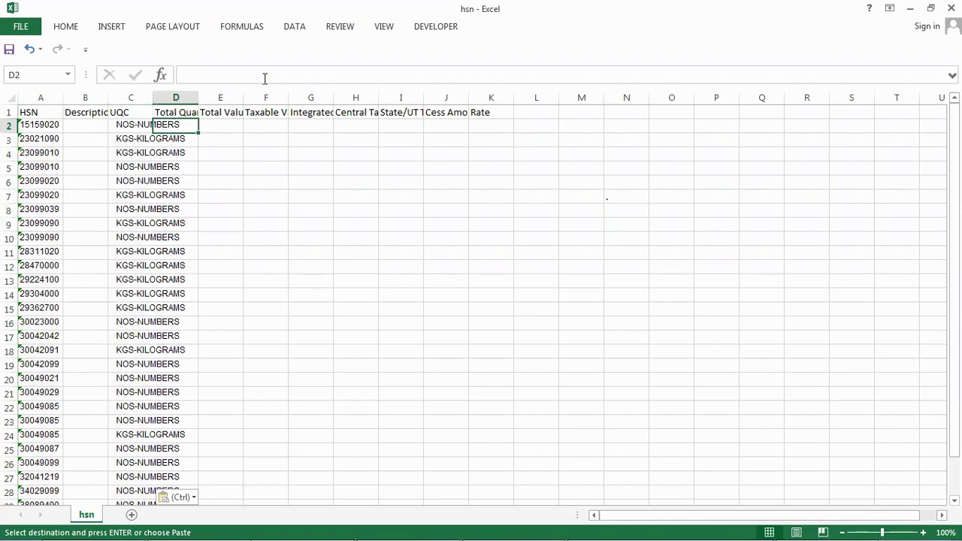
key(alt+Tab)
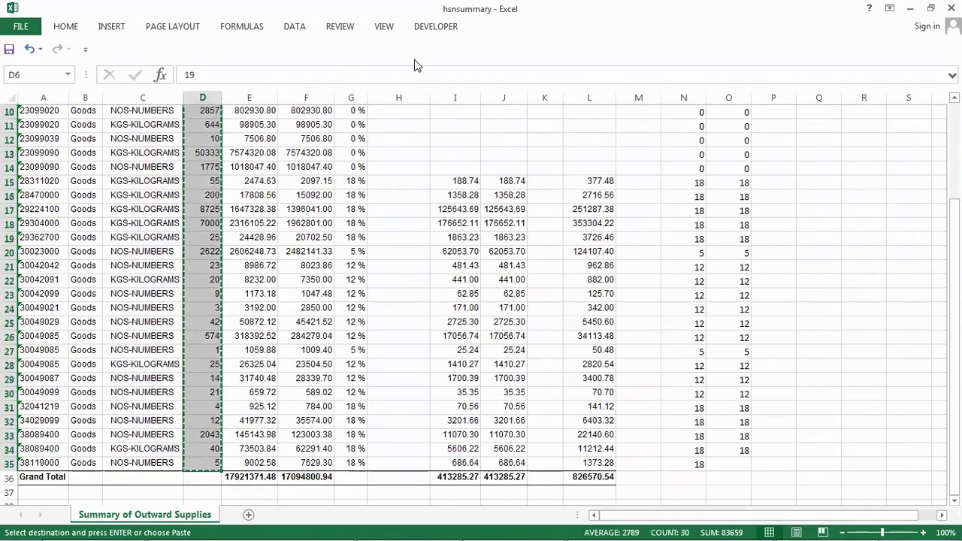
key(alt+Tab)
click(230, 123)
key(ctrl+v)
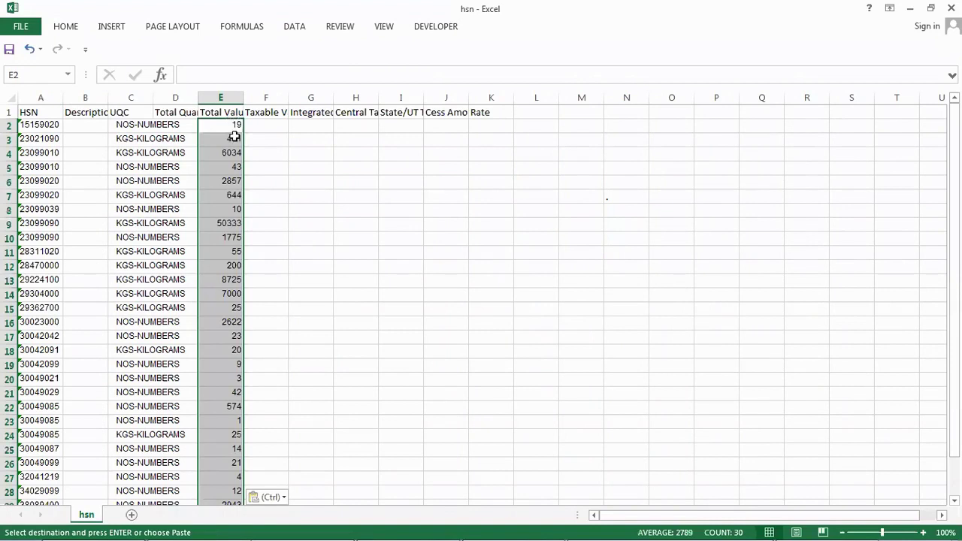
Copy the Taxable Value column F from hsnsummary to F2 of the hsn template, and the Central and State Tax amounts in I6:J35 to H2.
click(274, 124)
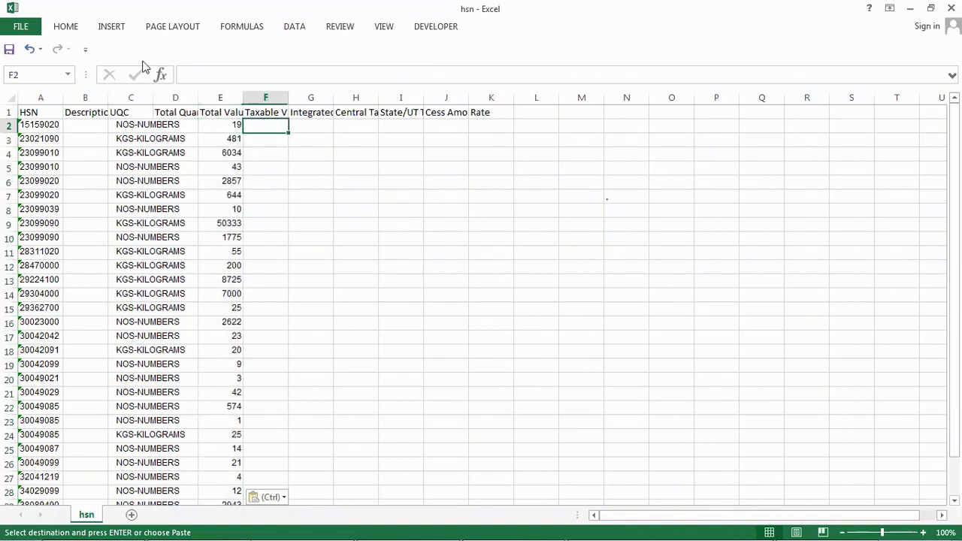
key(alt+Tab)
drag(306, 153, 290, 522)
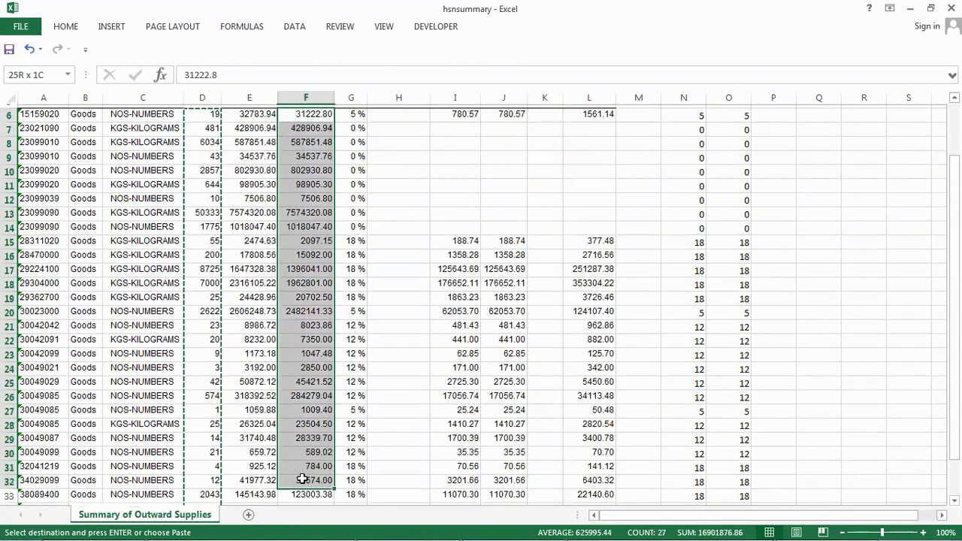
key(ctrl+c)
key(alt+Tab)
key(ctrl+v)
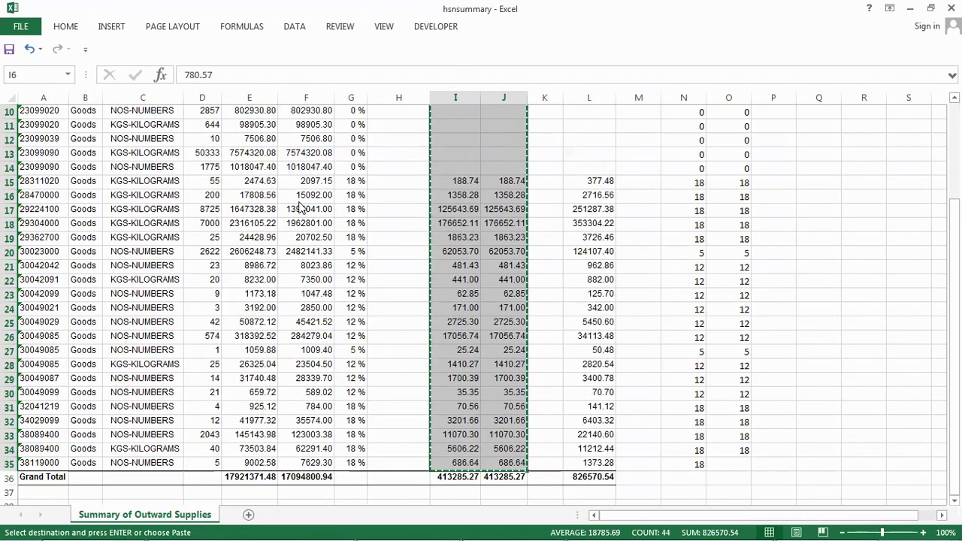
key(alt+Tab)
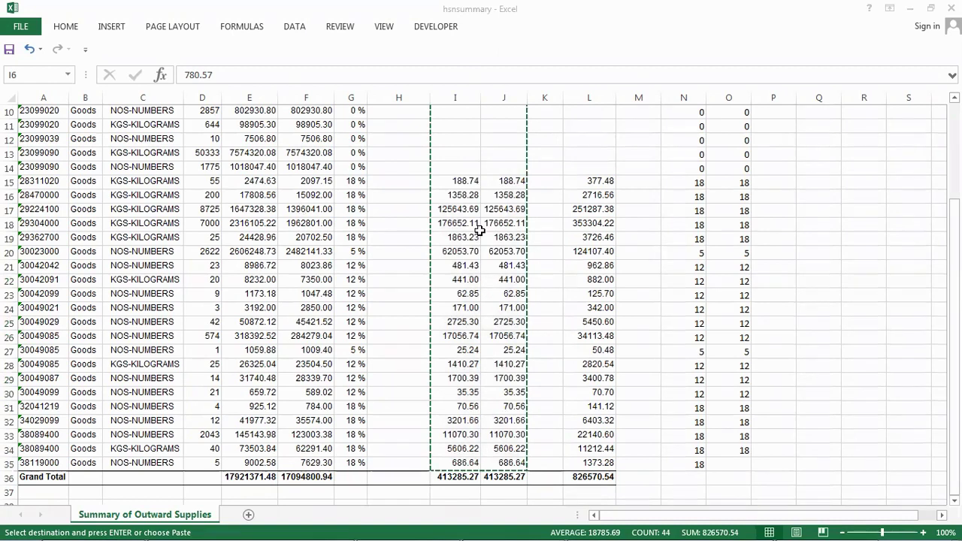
key(ctrl+v)
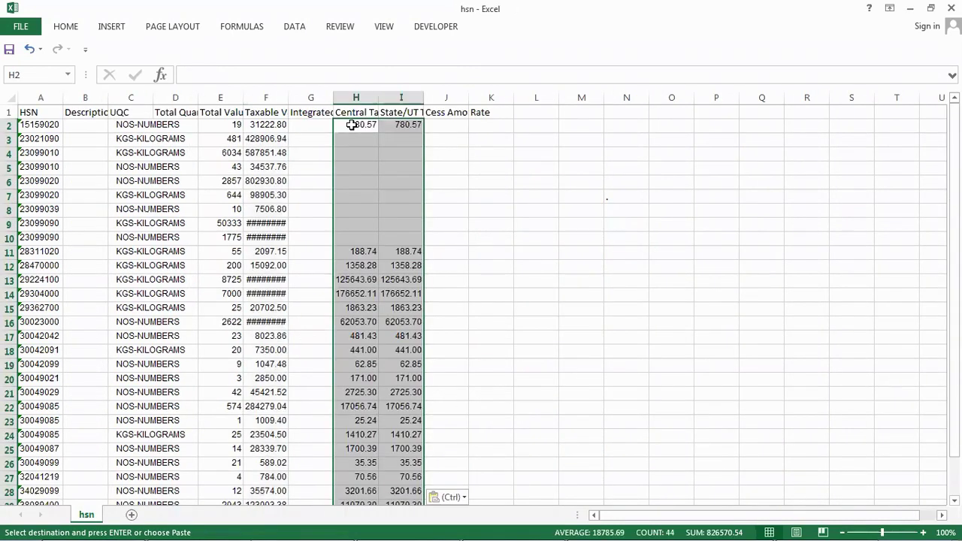
Copy the plain tax rates in N6:N35 of hsnsummary into the Rate column of the hsn template starting at K2.
click(489, 125)
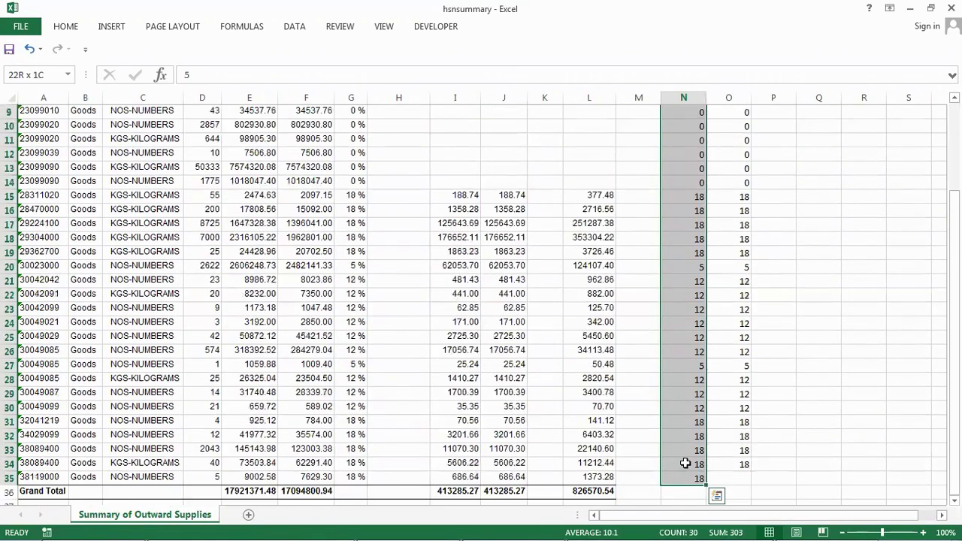
drag(685, 461, 685, 455)
key(ctrl+c)
key(alt+Tab)
key(ctrl+v)
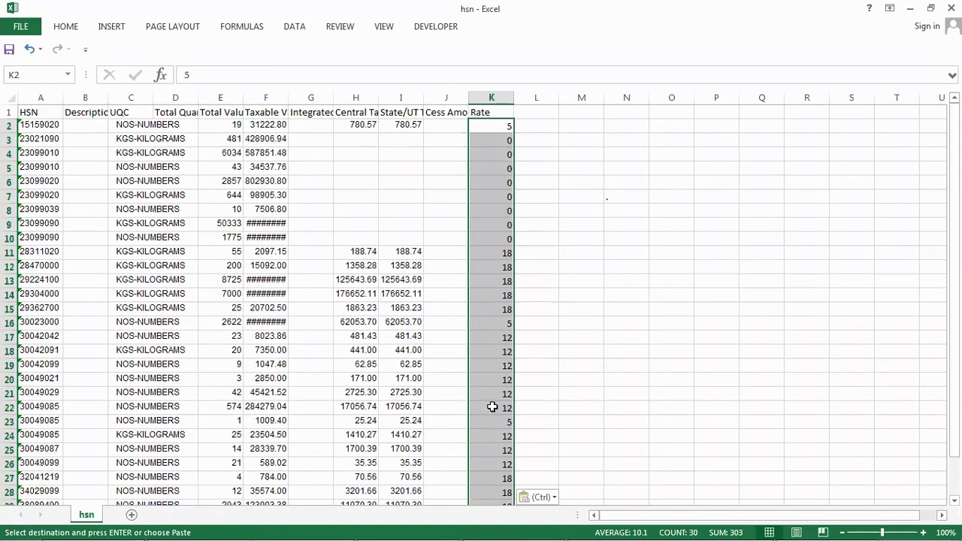
Save the completed hsn file, keeping the CSV (Comma delimited) format.
scroll(491, 404, down, 3)
scroll(466, 364, up, 3)
click(9, 50)
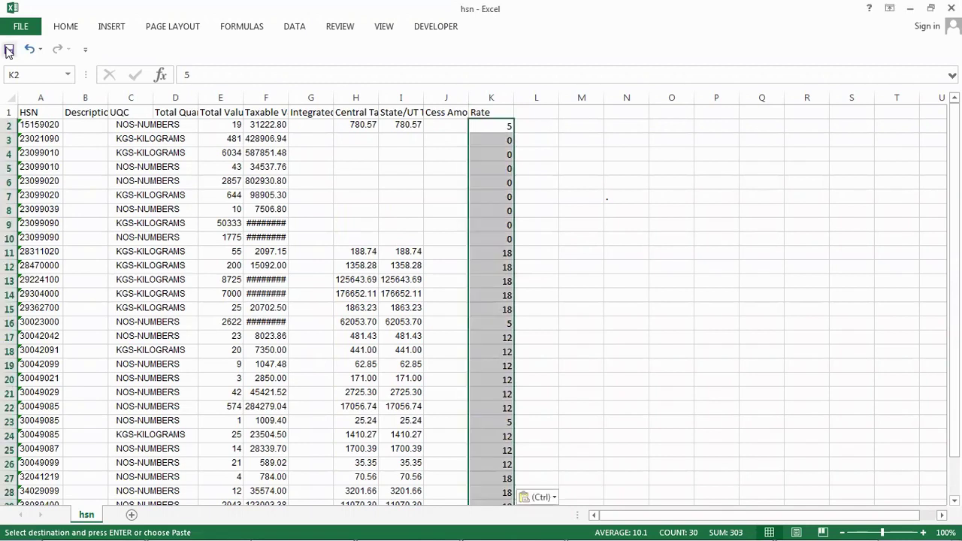
click(9, 50)
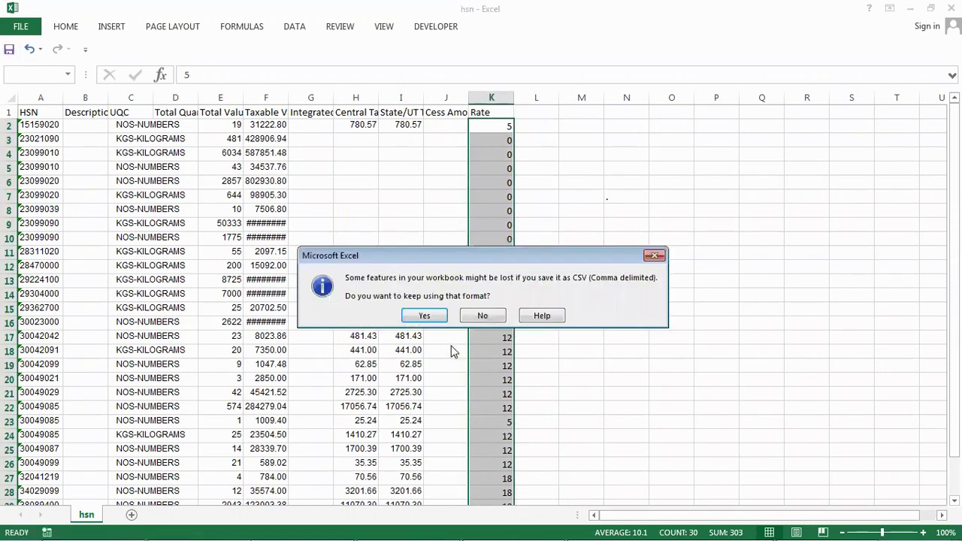
click(425, 316)
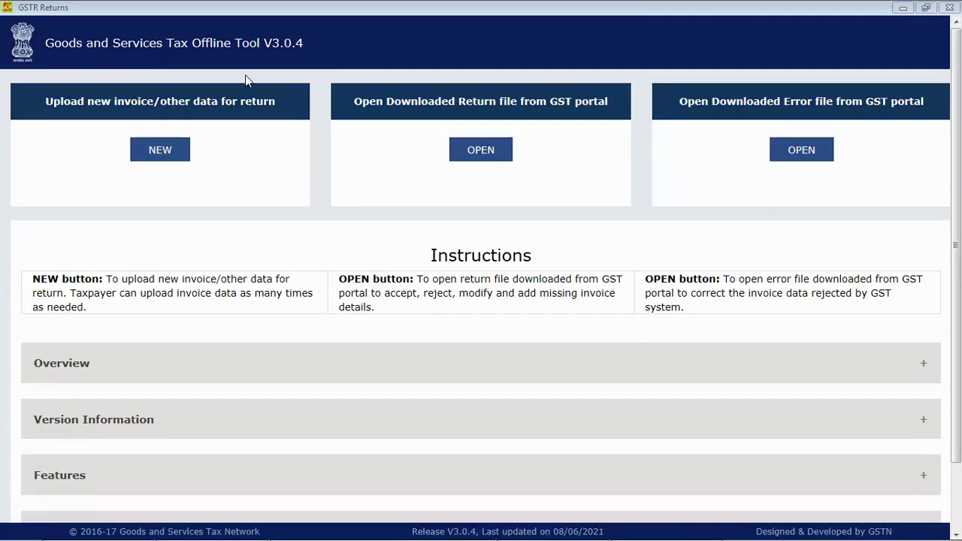
Switch to the Goods and Services Tax Offline Tool and start a new upload of invoice/other data for return.
click(333, 38)
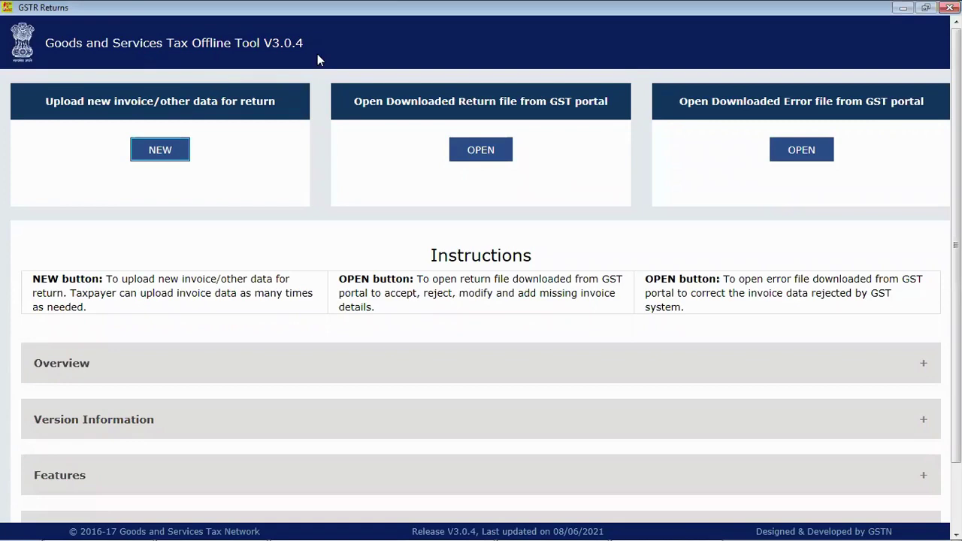
click(166, 153)
click(166, 154)
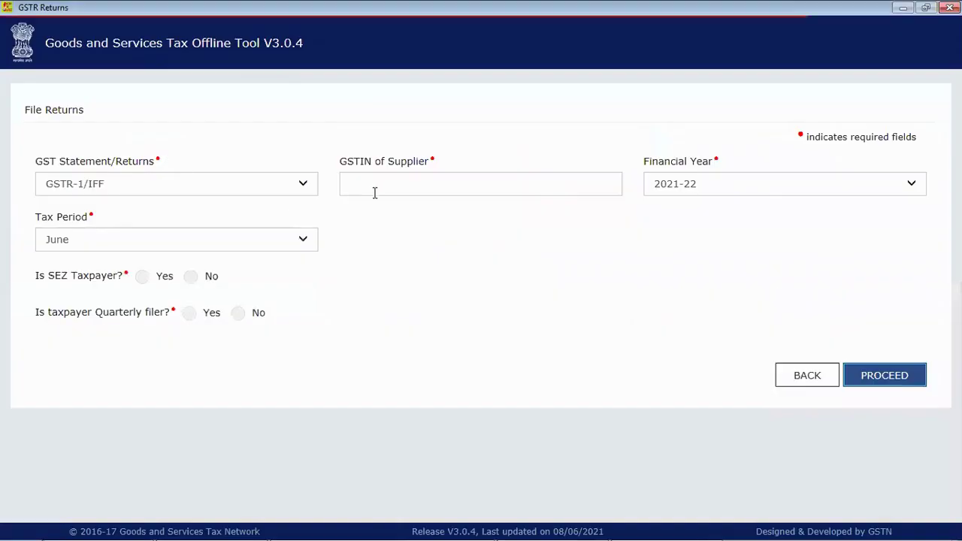
Enter the supplier's GSTIN and keep GSTR-1/IFF as the GST statement/return type.
click(379, 184)
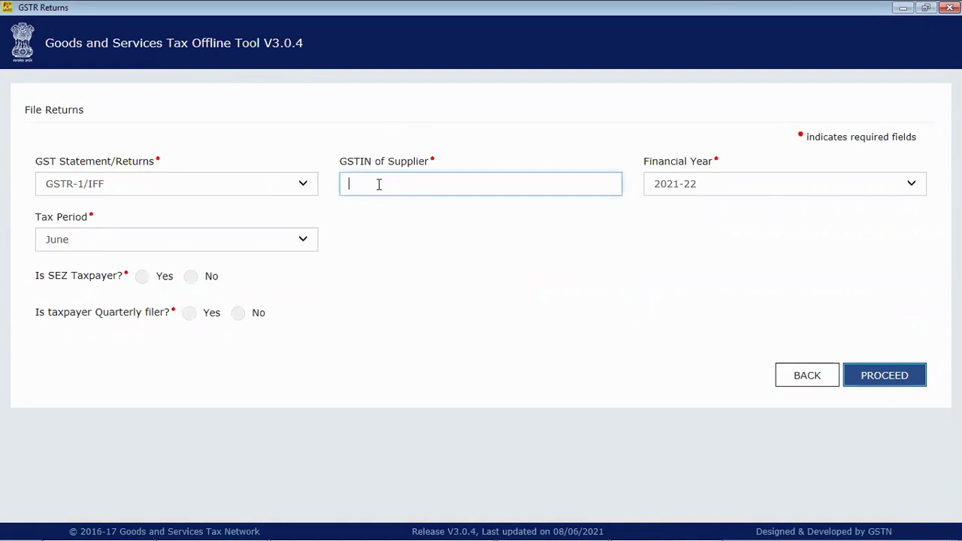
key(ctrl+v)
click(414, 284)
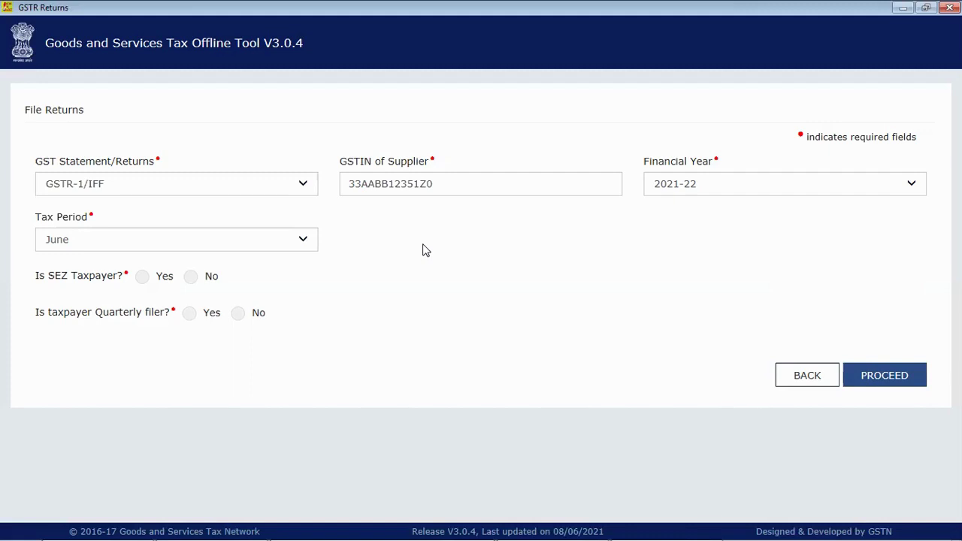
click(229, 190)
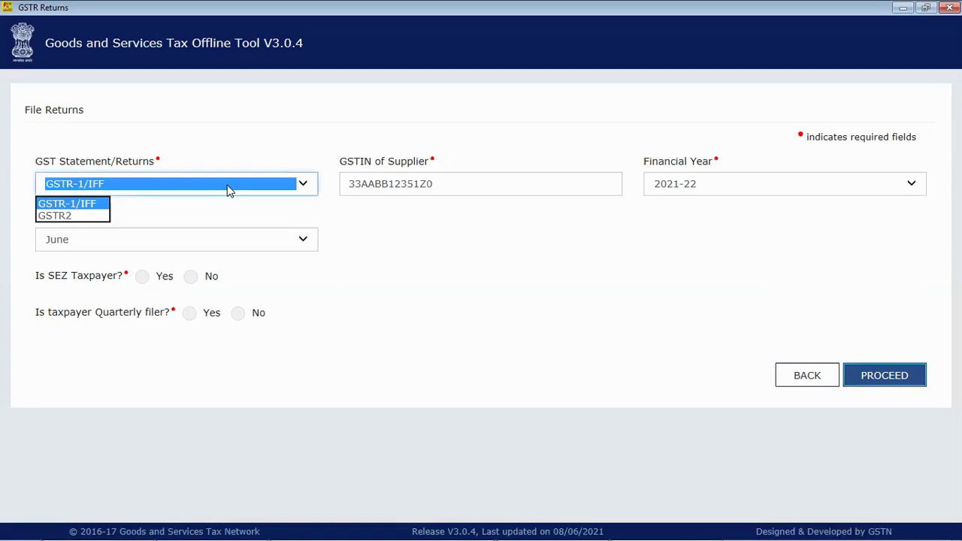
click(229, 197)
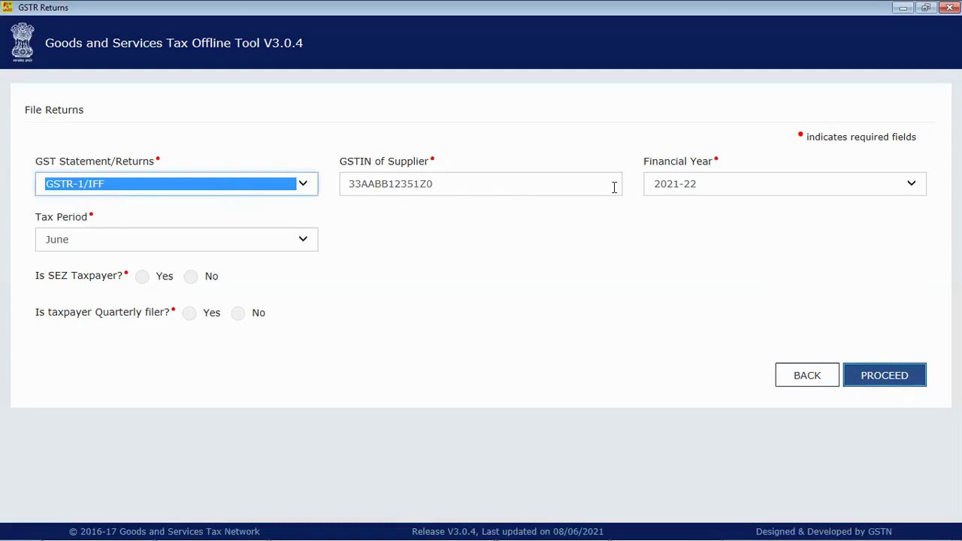
Set the tax period to May and answer No to both the SEZ taxpayer and Quarterly filer questions.
click(163, 248)
click(51, 270)
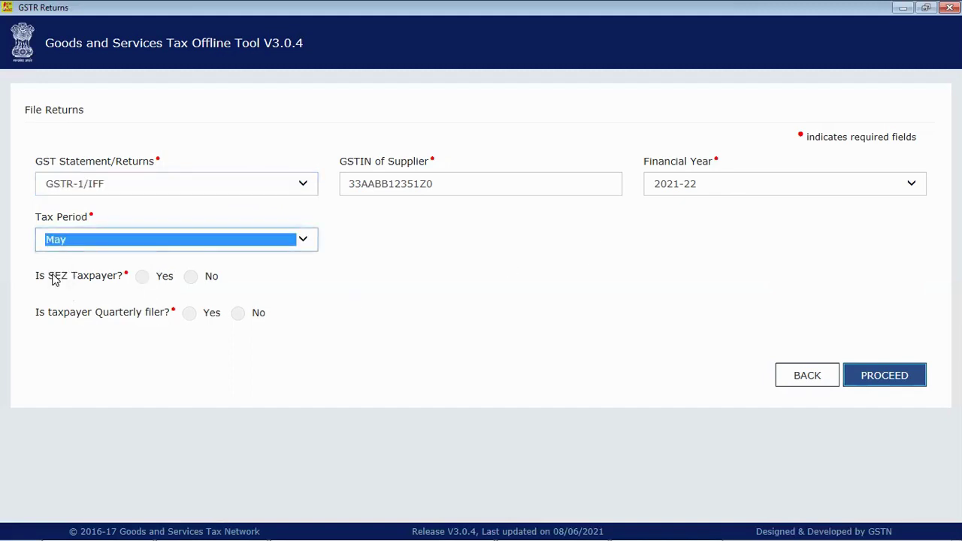
click(191, 278)
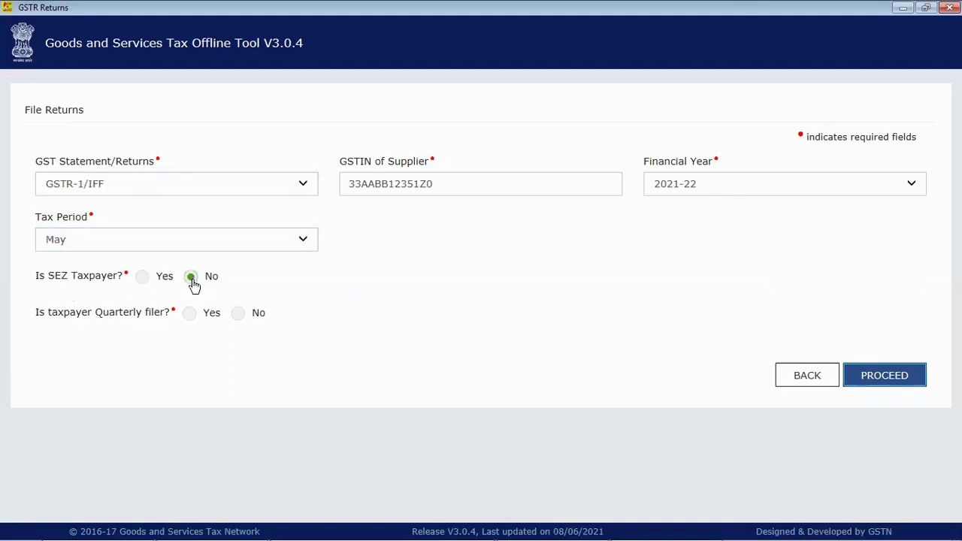
click(239, 314)
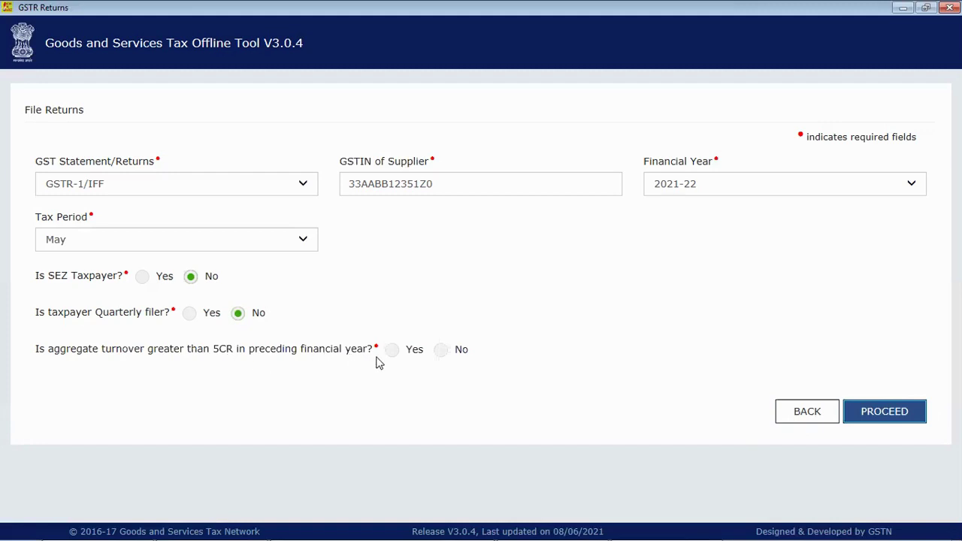
Change the tax period of the return to April.
click(173, 242)
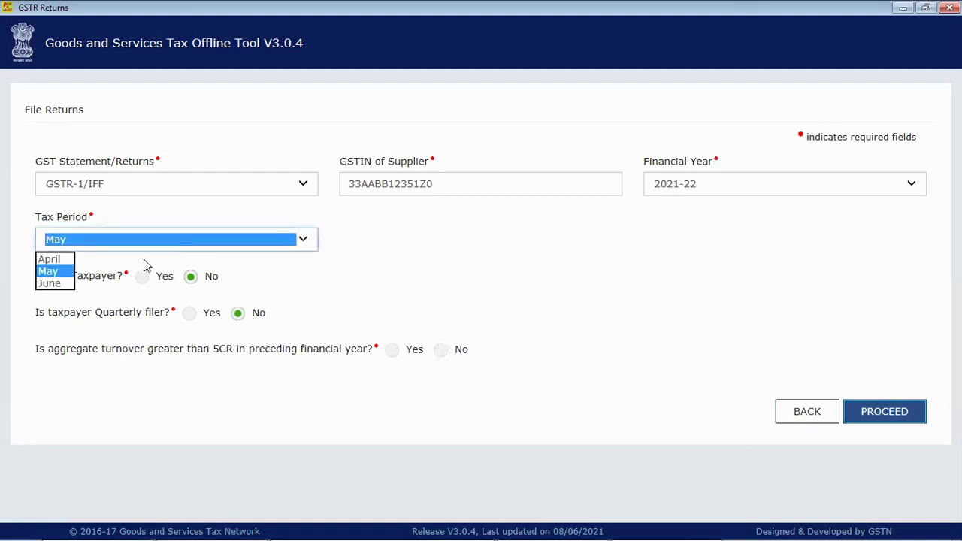
click(50, 260)
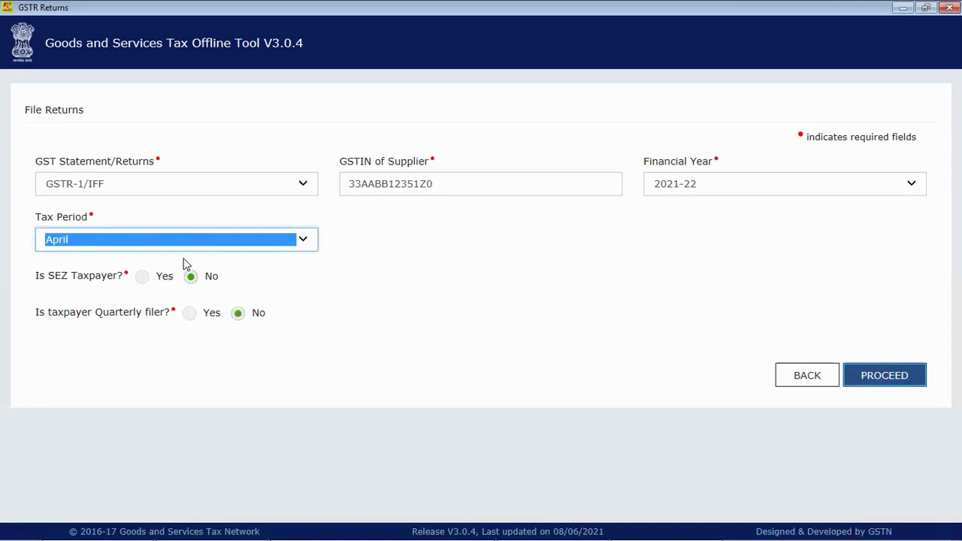
Set the tax period to May, answer Yes to the aggregate turnover above 5CR question, and proceed to the return.
click(210, 249)
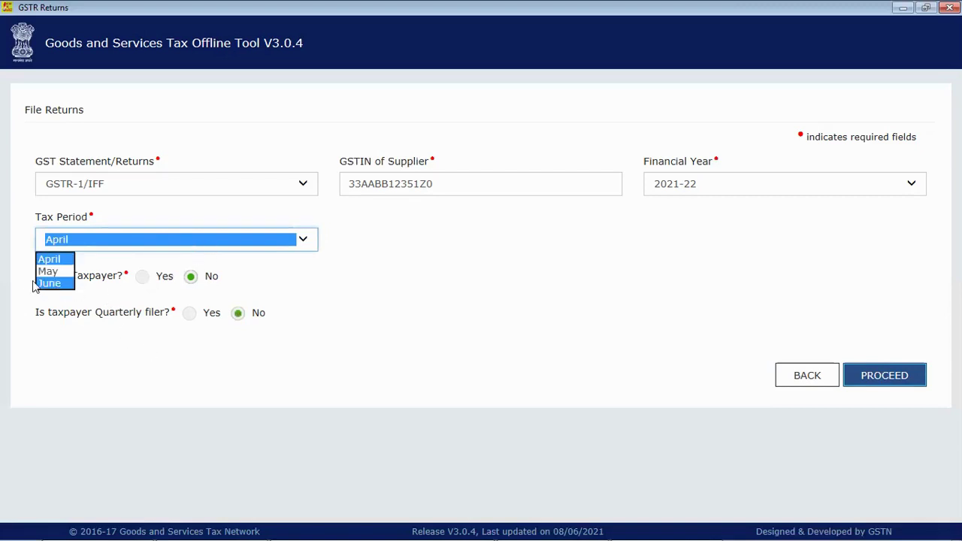
click(57, 275)
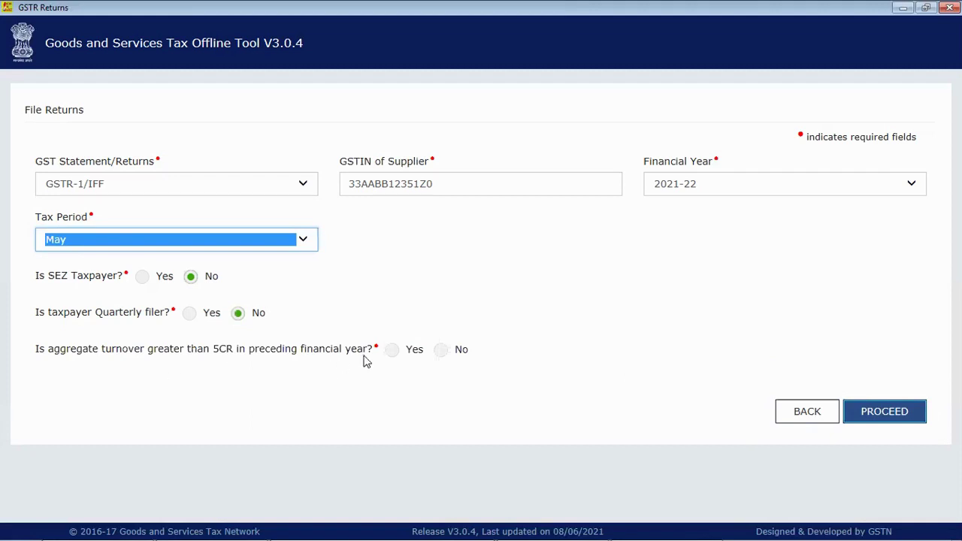
click(395, 352)
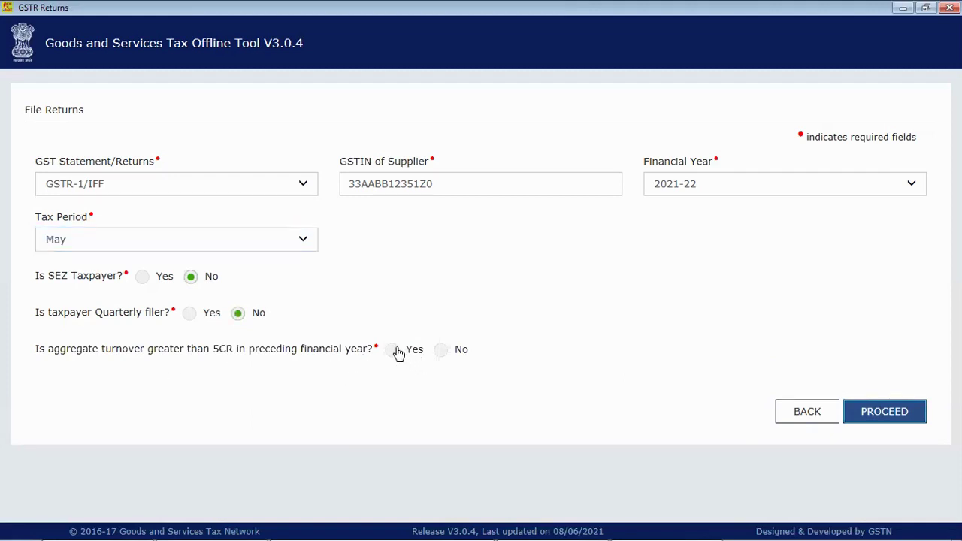
click(396, 352)
click(904, 419)
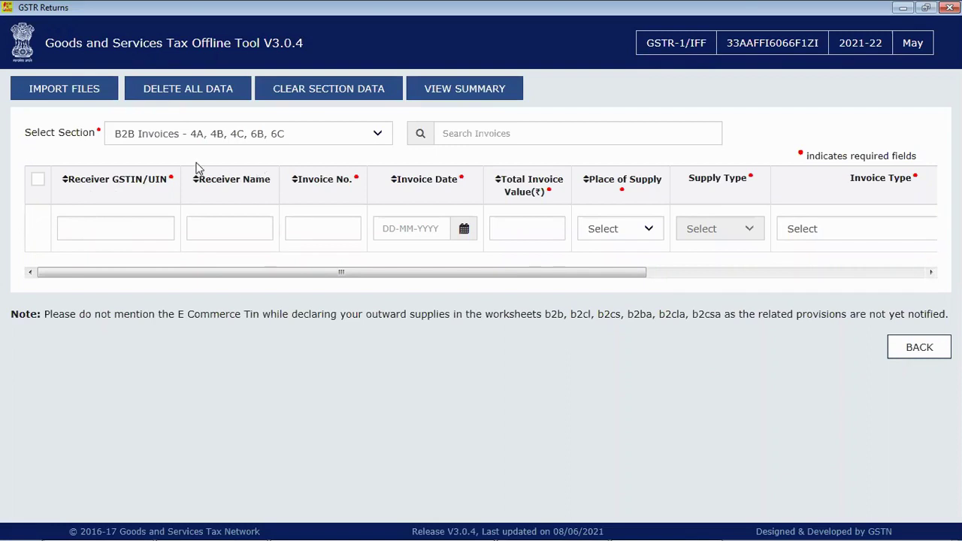
Import the HSN CSV file into the HSN-wise Summary of Outward Supplies - 12 section and confirm saving the data.
click(85, 100)
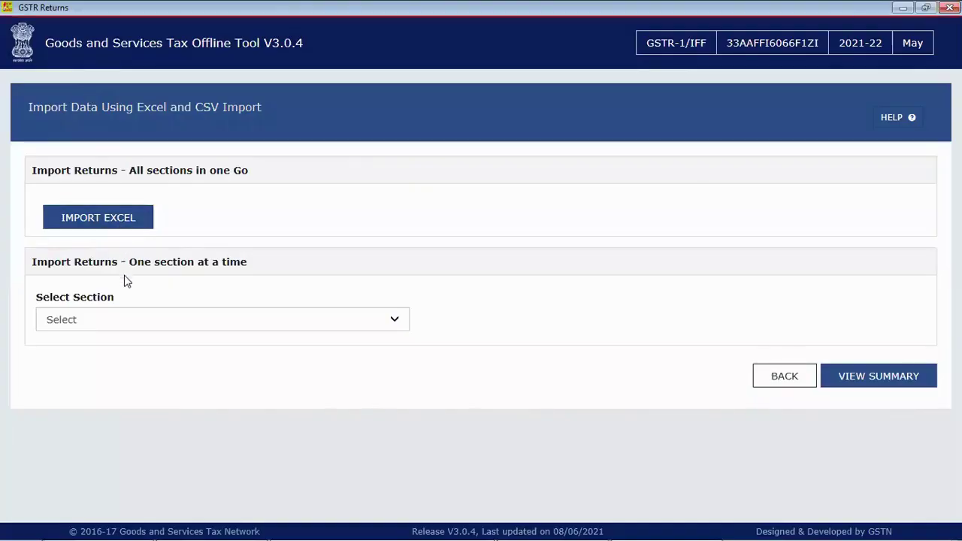
click(122, 328)
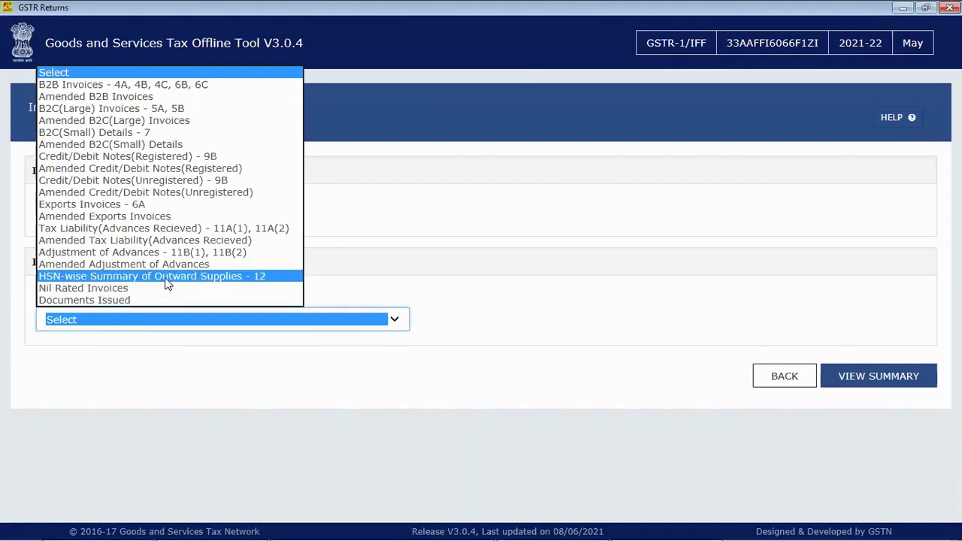
click(366, 236)
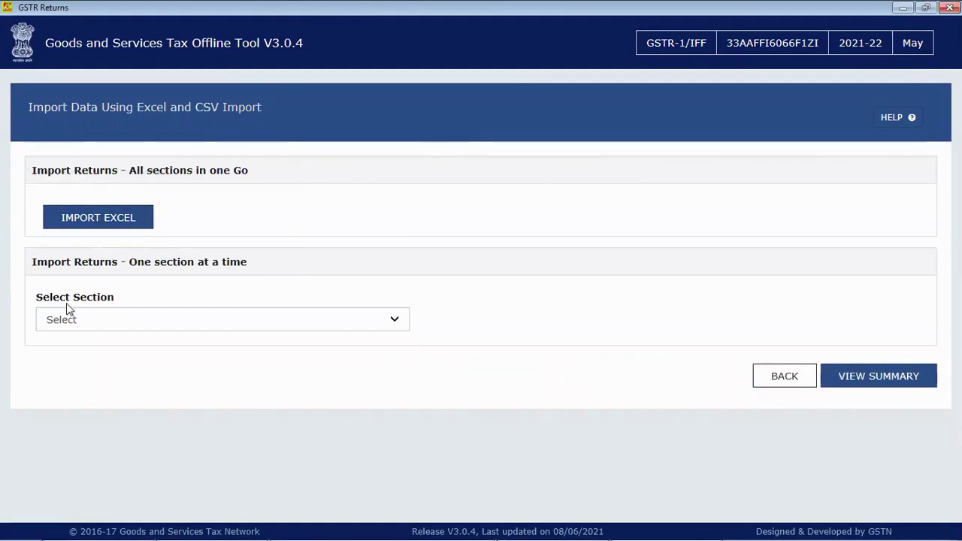
click(142, 326)
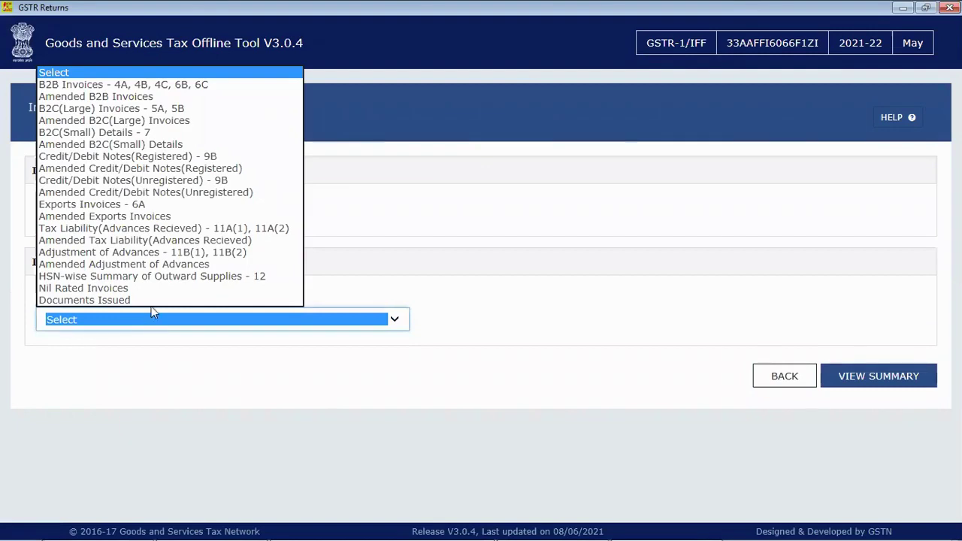
click(180, 277)
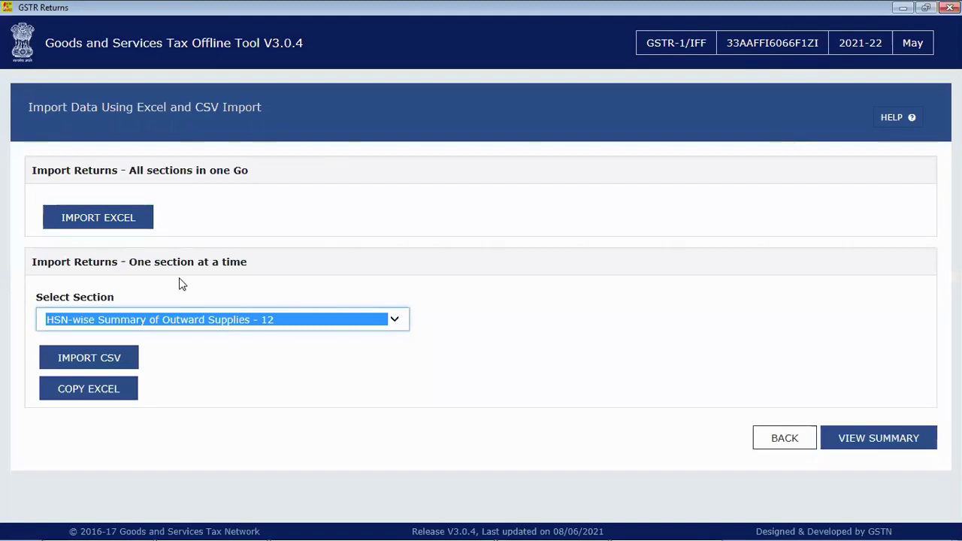
click(109, 366)
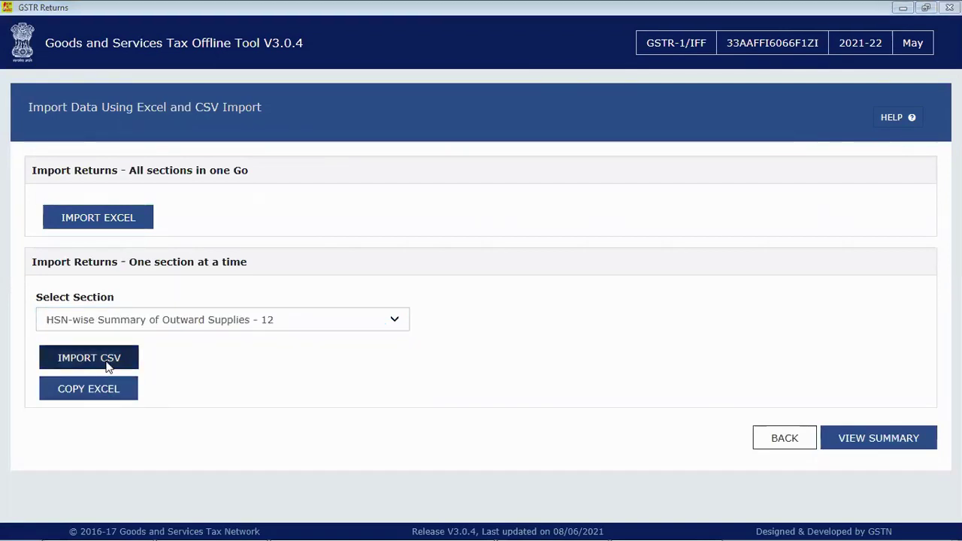
double_click(156, 142)
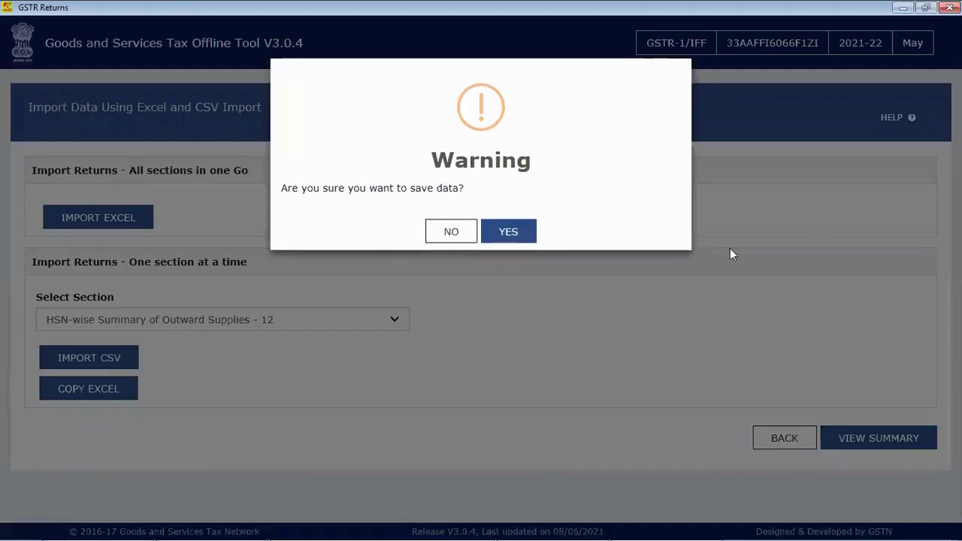
click(512, 235)
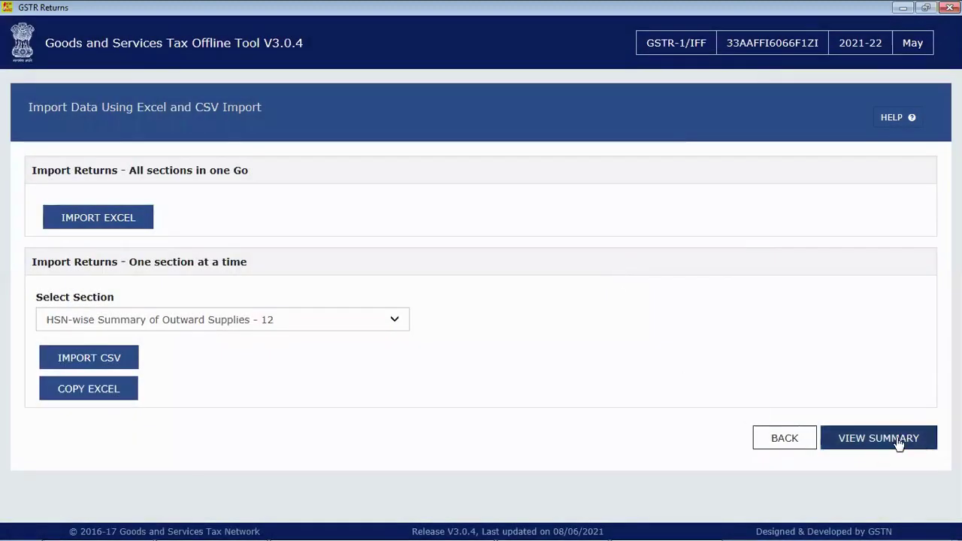
Open the summary of the imported return data and generate the return file from it.
click(899, 444)
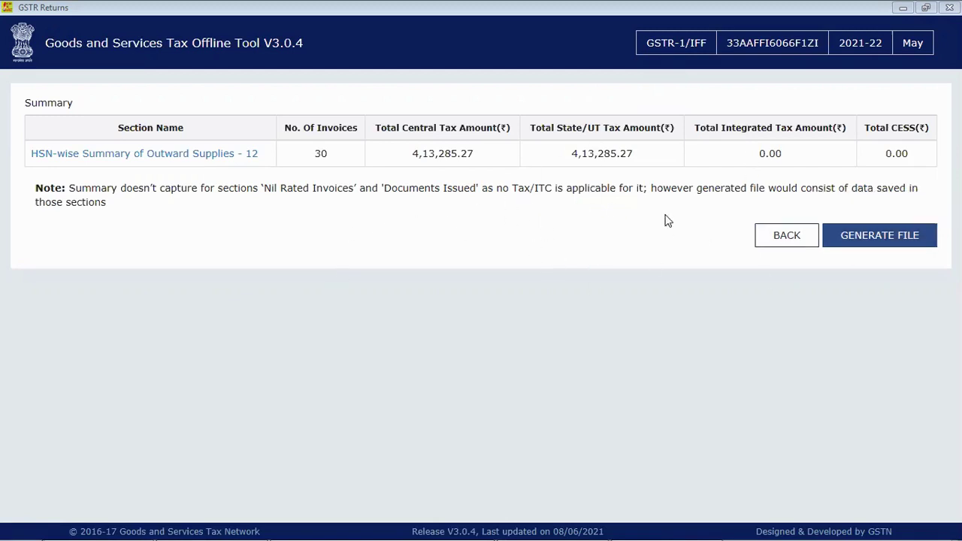
click(869, 246)
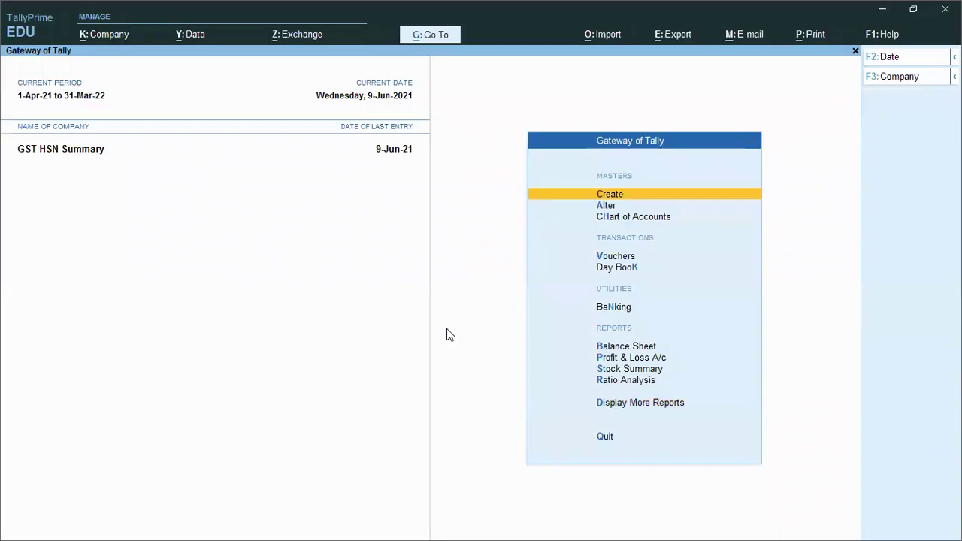
Switch to TallyPrime and open the GSTR-1 report for 1-May-21 to 31-May-21 from the GST statutory reports.
key(d)
key(u)
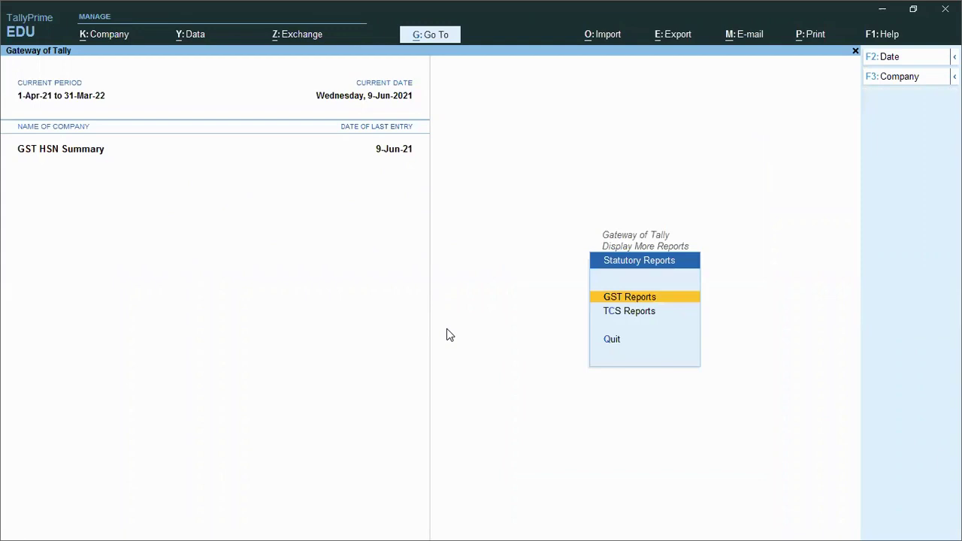
key(g)
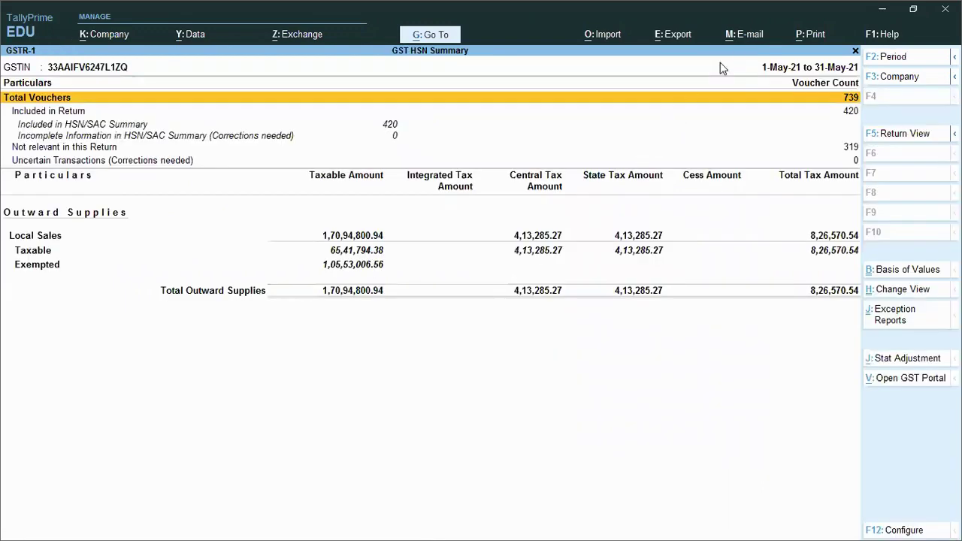
Start an E-Return export of GSTR-1 in JSON (Data Interchange) format with separate files for each section set to Yes.
click(674, 36)
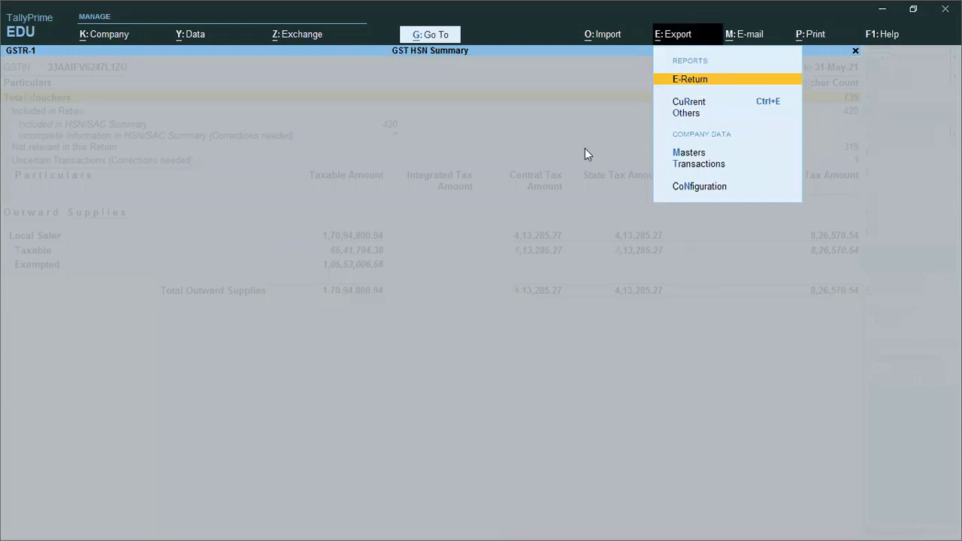
key(Return)
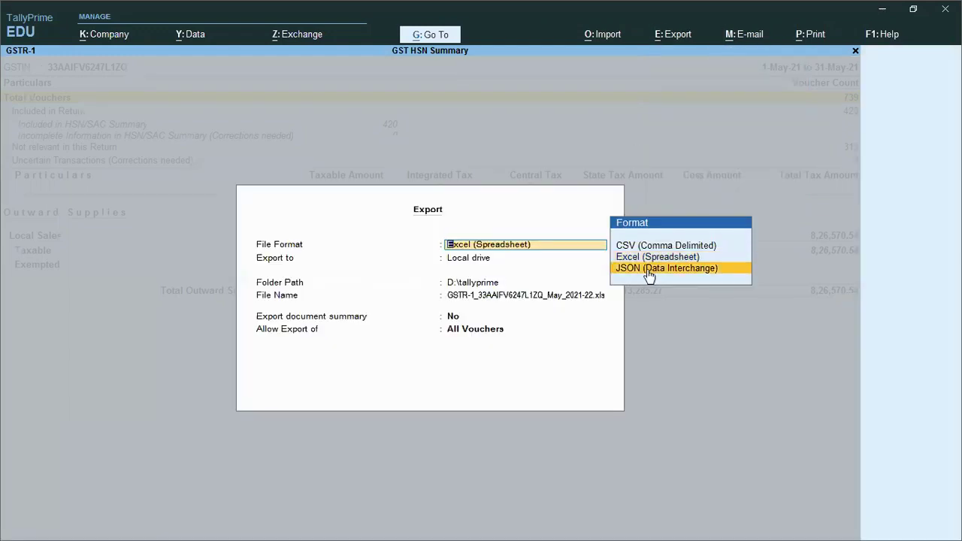
click(648, 272)
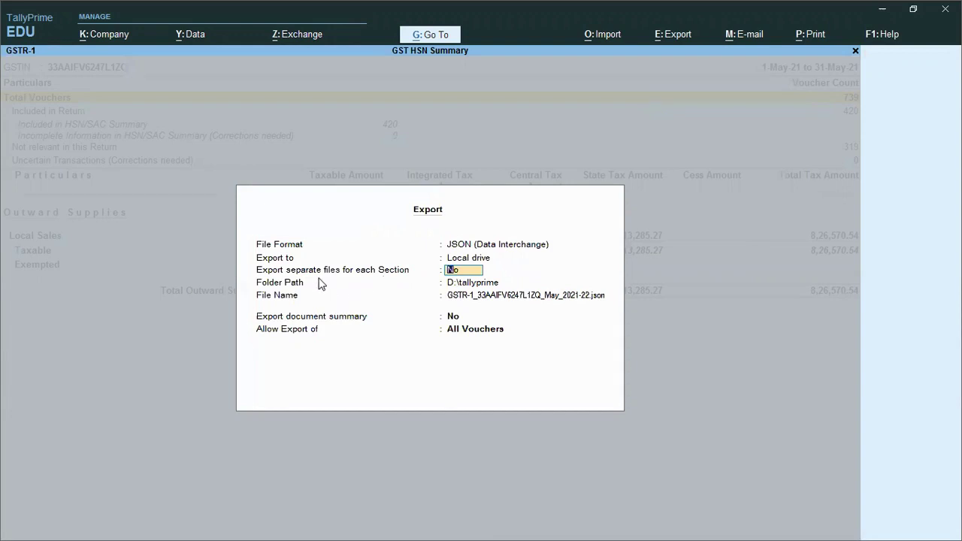
key(y)
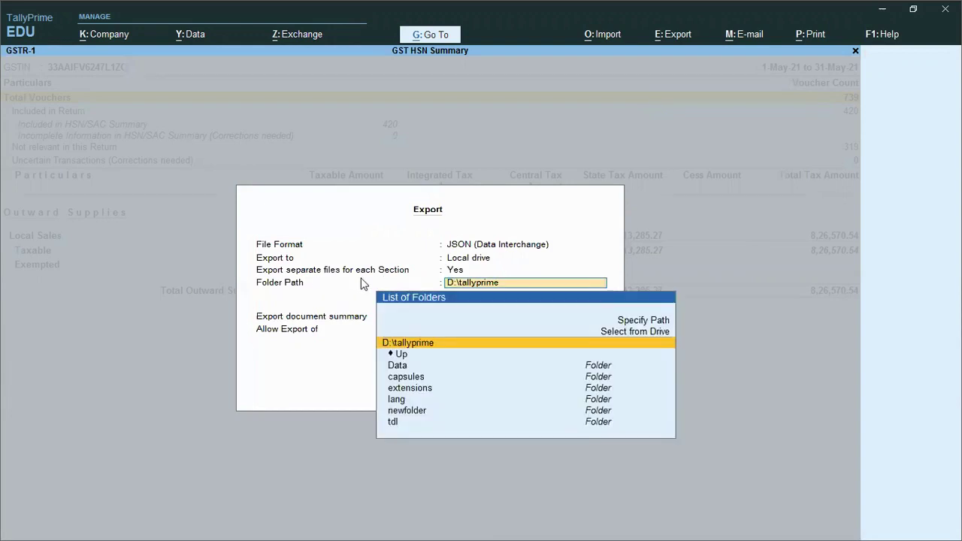